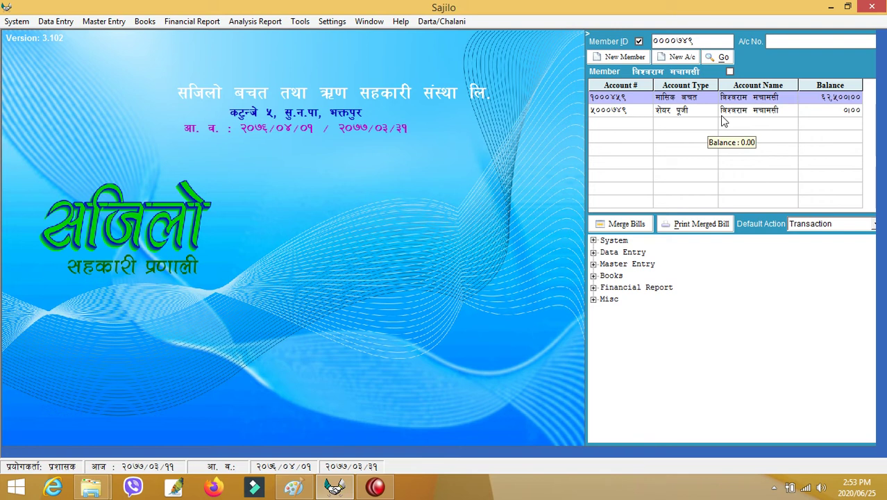
Start a new आवधिक बचत एकवर्ष account opened today, maturing २०७८/०३/१०.
left_click(680, 59)
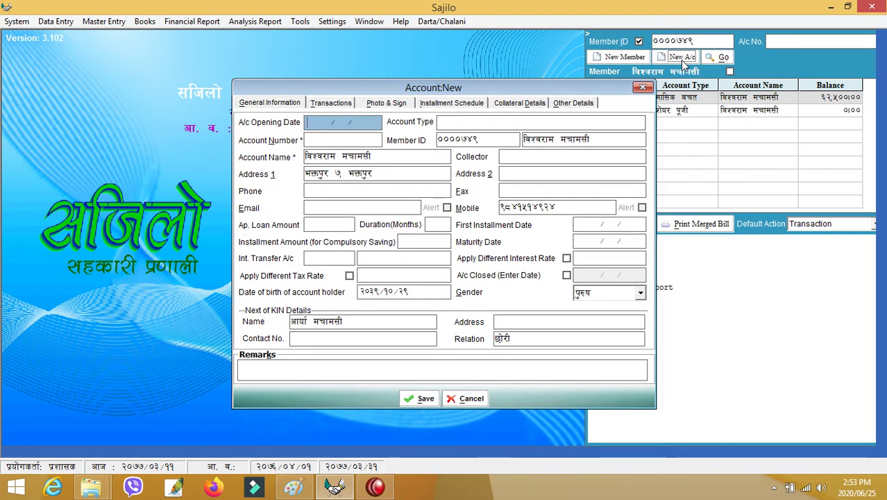
key("Return")
key("Return")
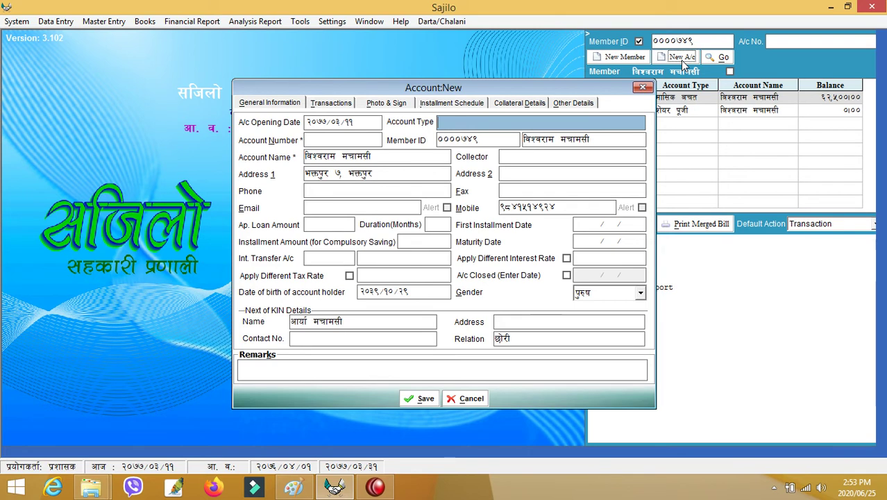
type("आव")
key("Return")
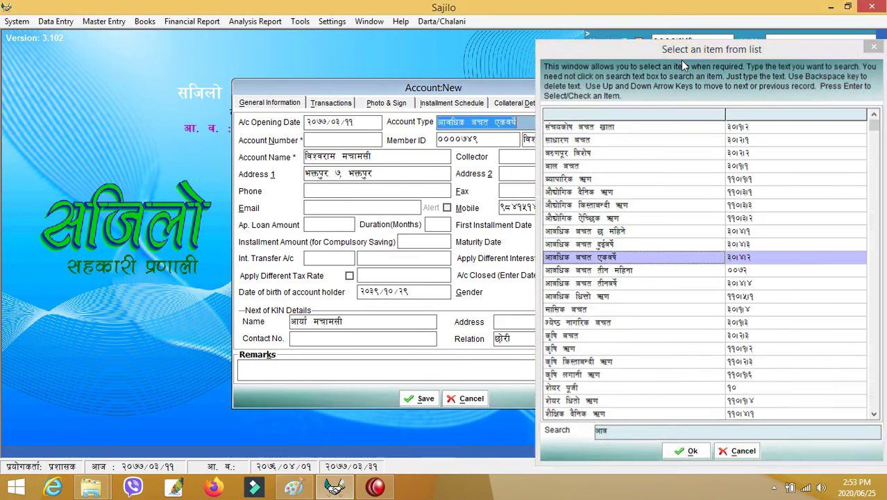
key("Return")
key("Return")
key("Return")
key("Return")
key("Return")
key("Return")
key("Return")
key("Return")
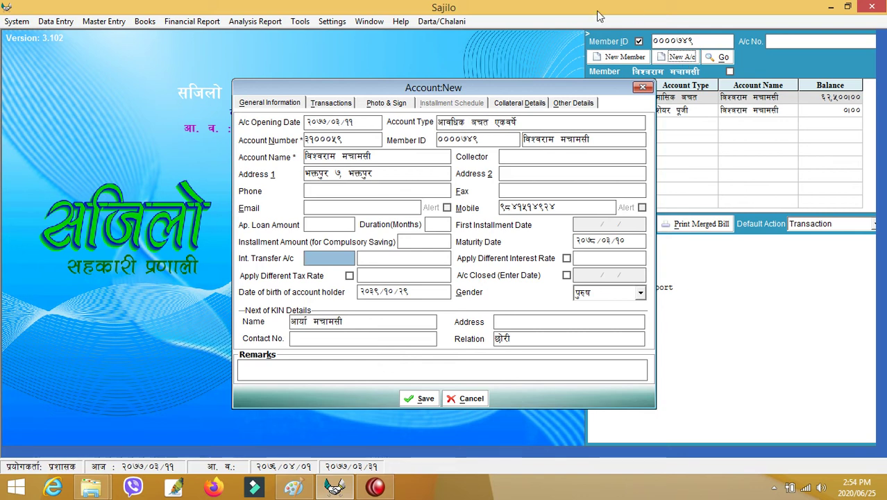
Set the interest transfer account to the member's monthly savings account.
left_click_drag(555, 81, 416, 83)
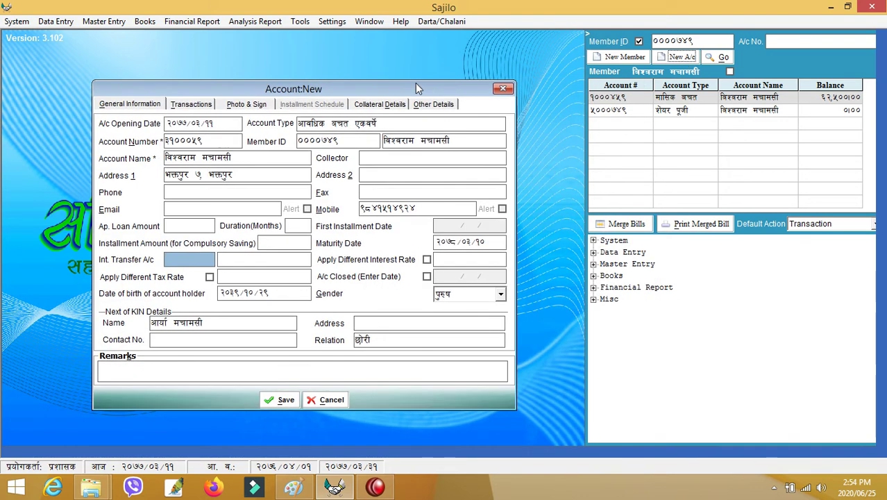
key("Tab")
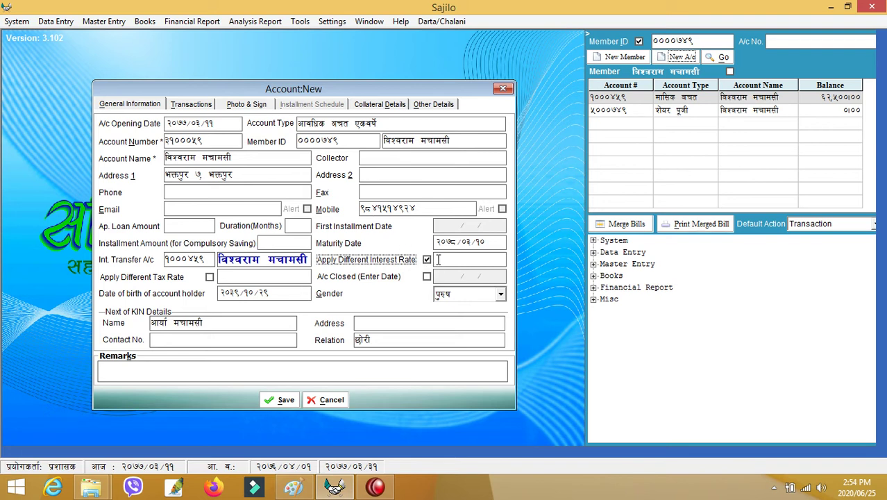
Leave the custom interest and tax rates switched off and save the fixed deposit account.
left_click(435, 259)
type("१५")
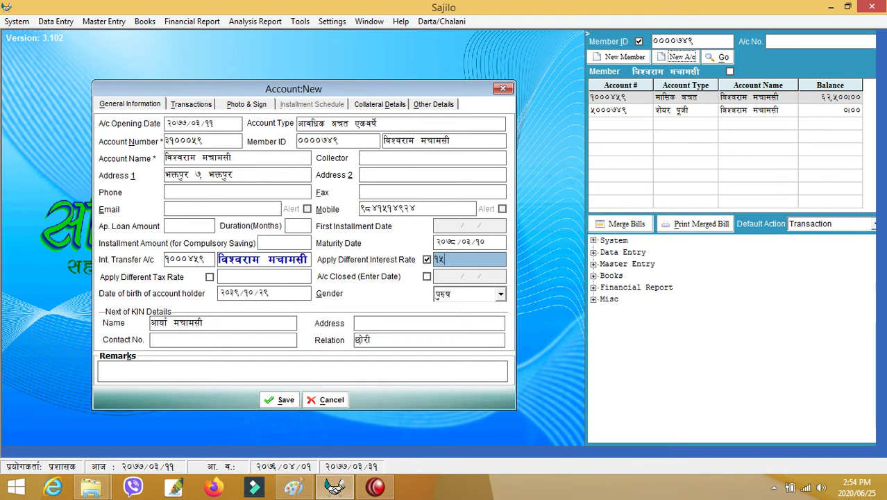
left_click(427, 260)
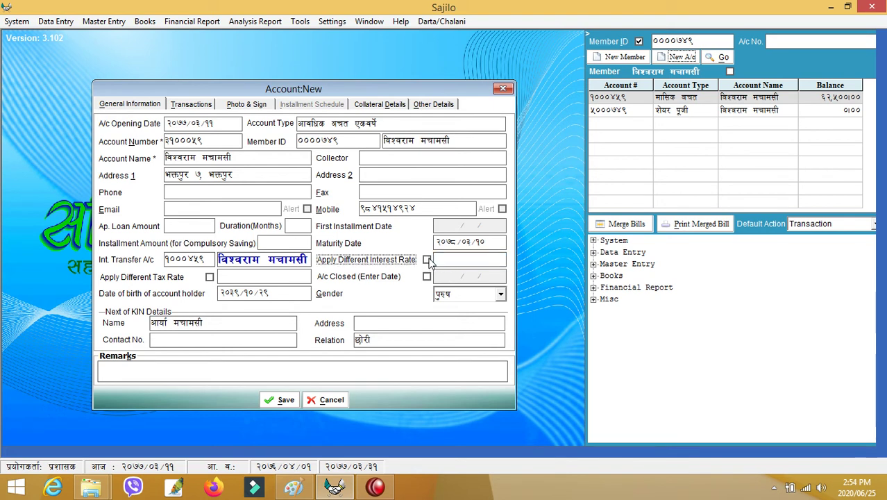
left_click(208, 277)
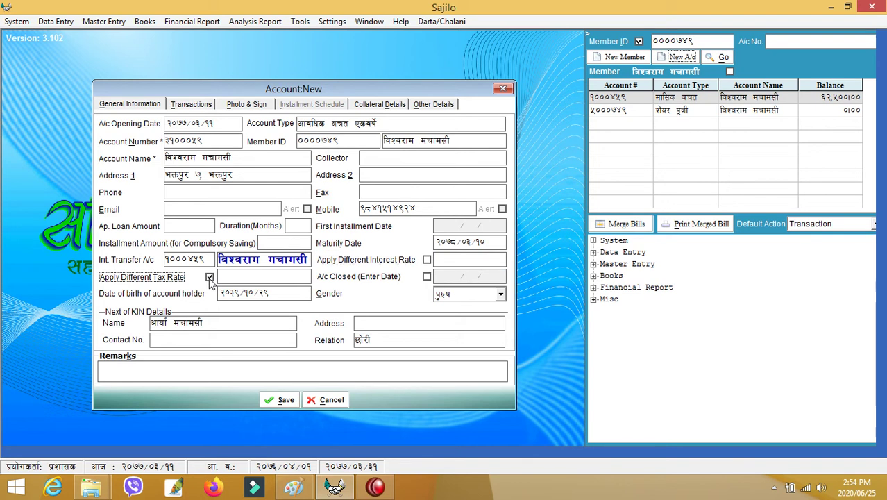
key("Tab")
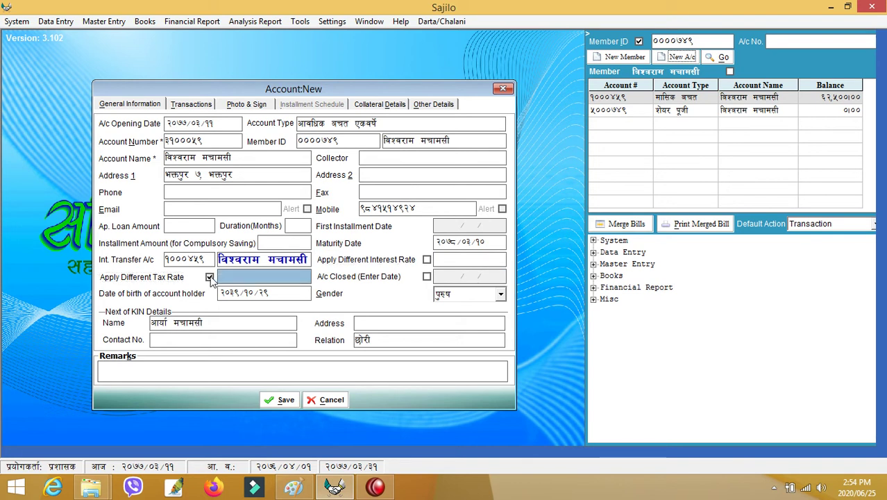
left_click(210, 277)
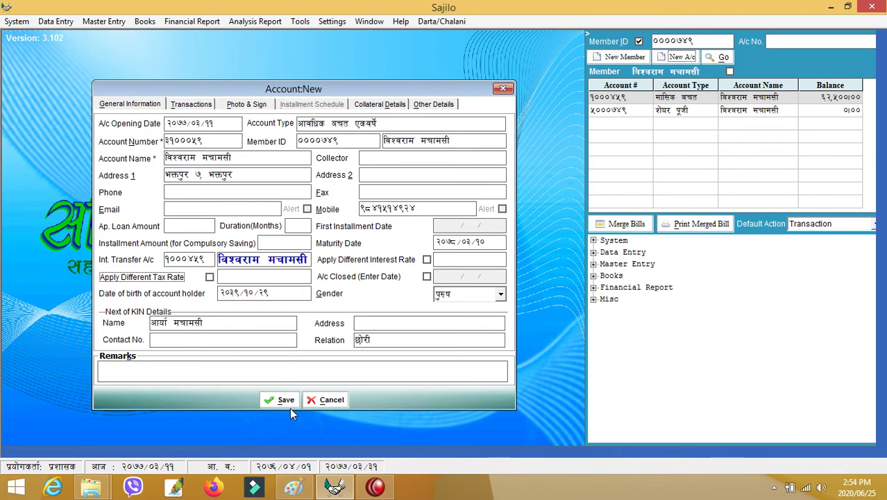
left_click(287, 400)
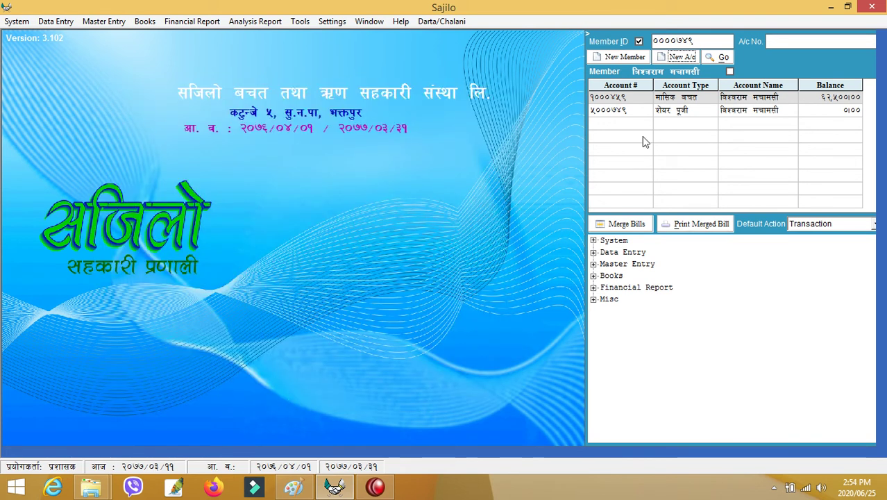
Start another new account of type कृषि किस्ताबन्दी ऋण.
left_click(680, 57)
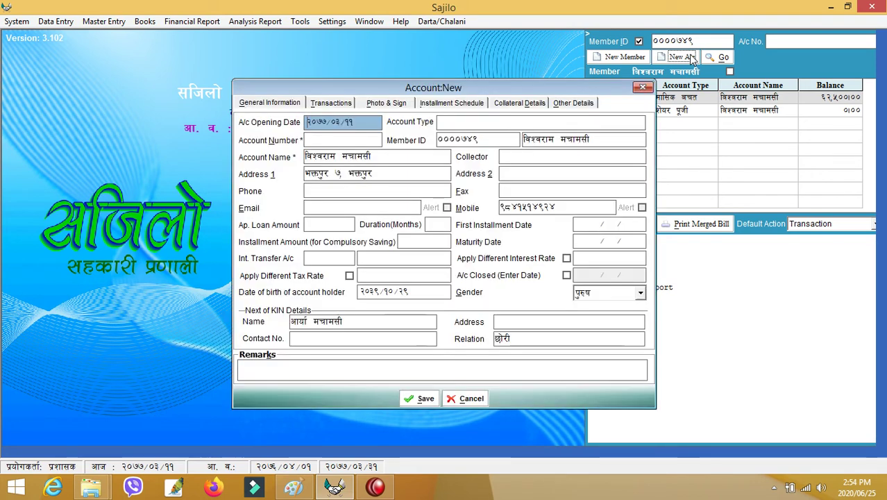
type("क")
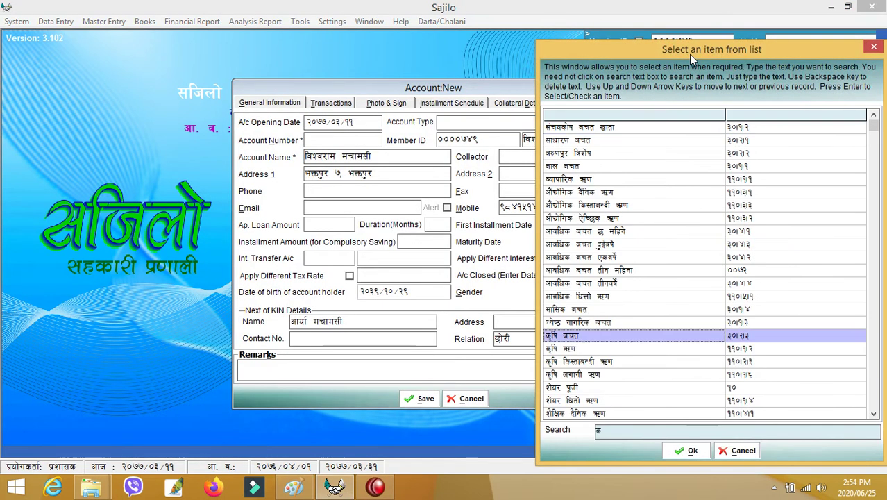
key("Down")
key("Down")
key("Return")
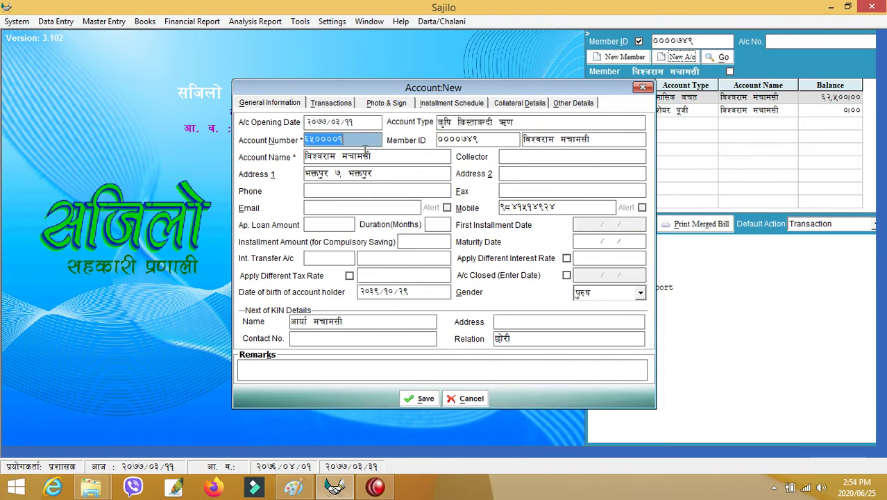
Enter a loan amount of १५०००० over १२ months to compute the maturity date.
left_click(345, 225)
type("१५००००")
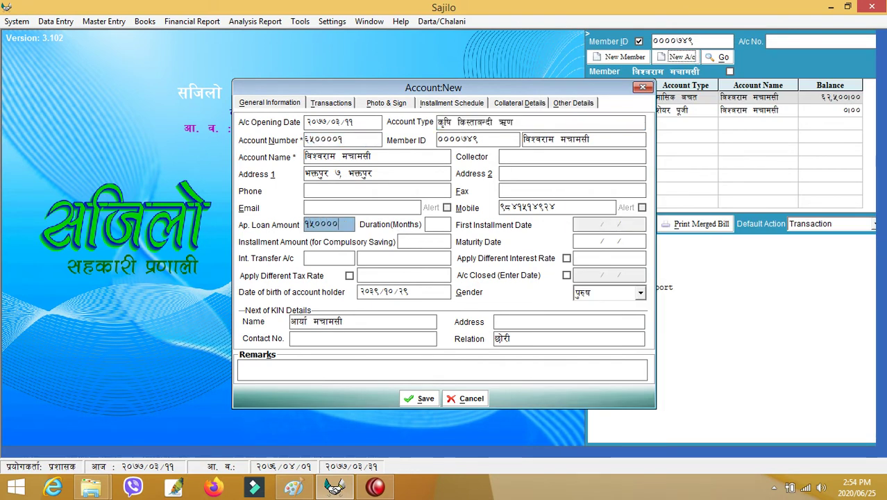
key("Tab")
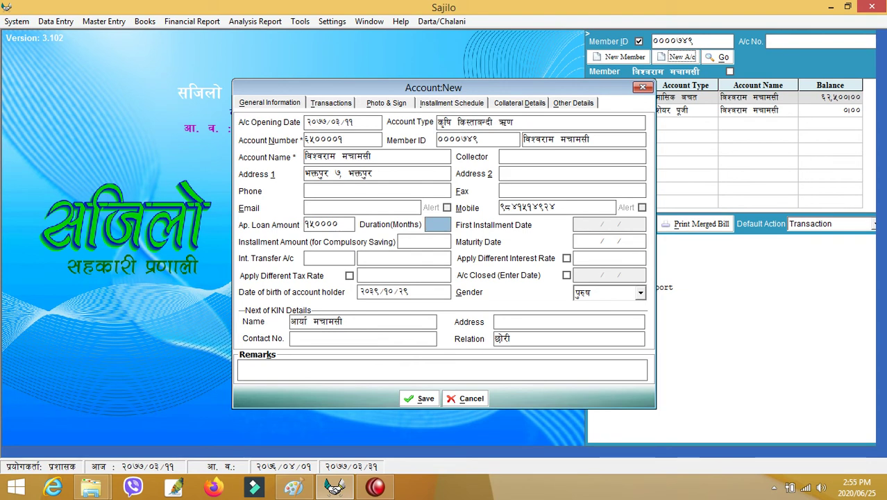
type("१२")
key("Tab")
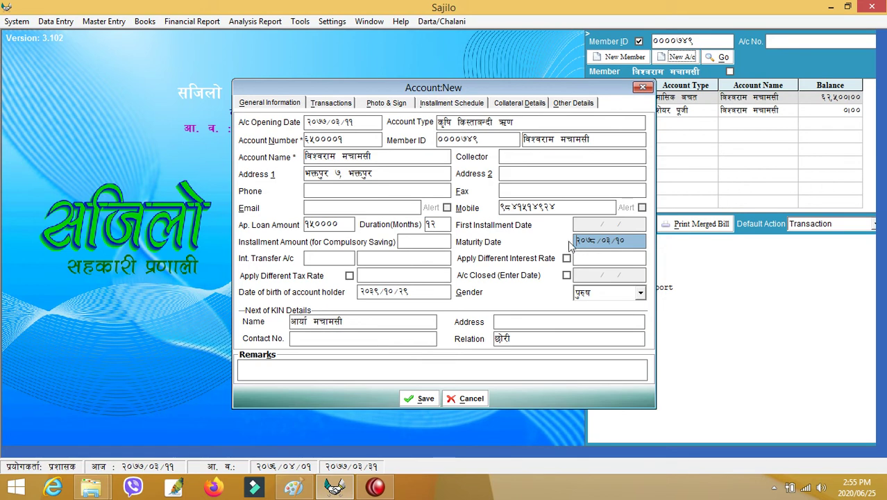
Set the collateral type to व्यक्तिगत खाता on the Collateral Details tab.
left_click(519, 108)
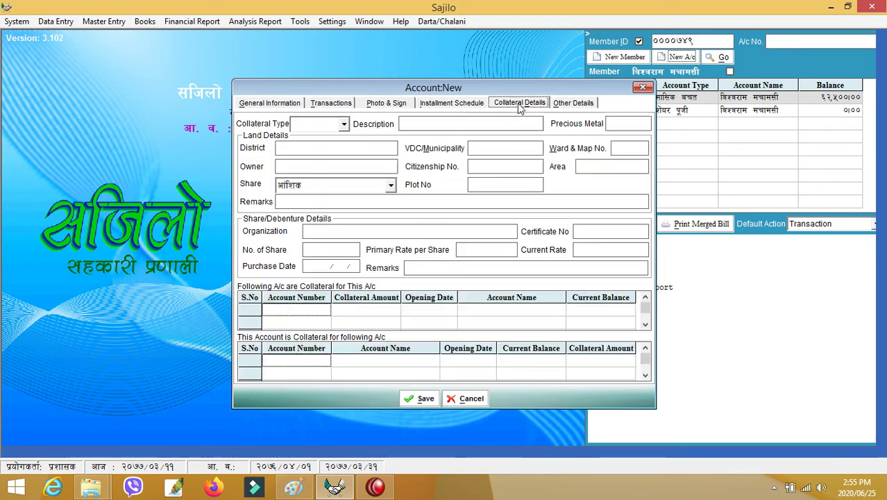
left_click(343, 123)
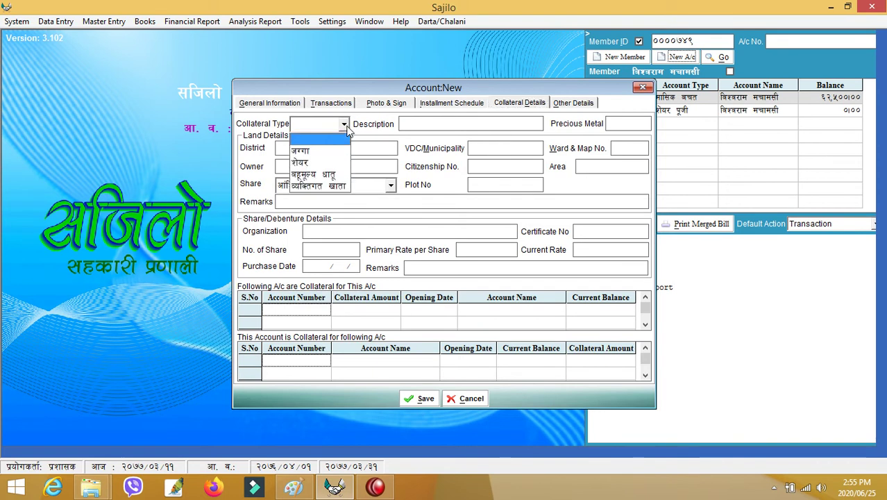
left_click(333, 189)
left_click(343, 124)
left_click(343, 127)
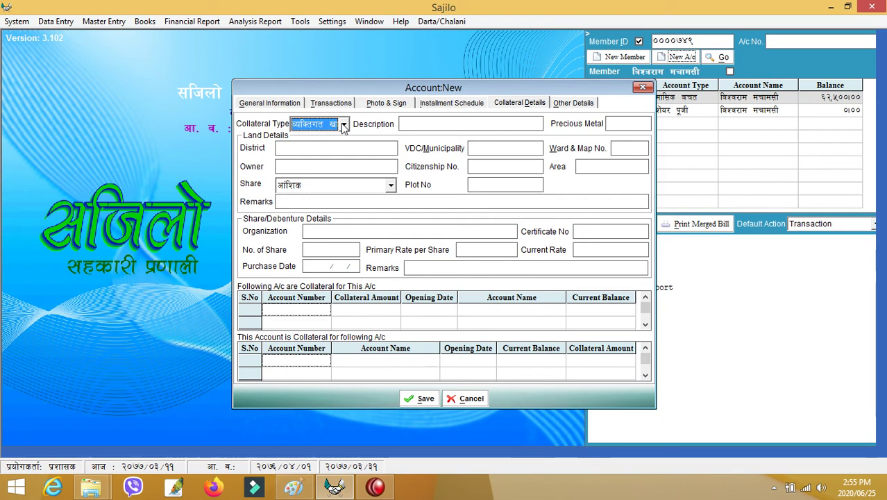
Pledge the member's savings account as 50000 collateral and save the loan account.
left_click(320, 308)
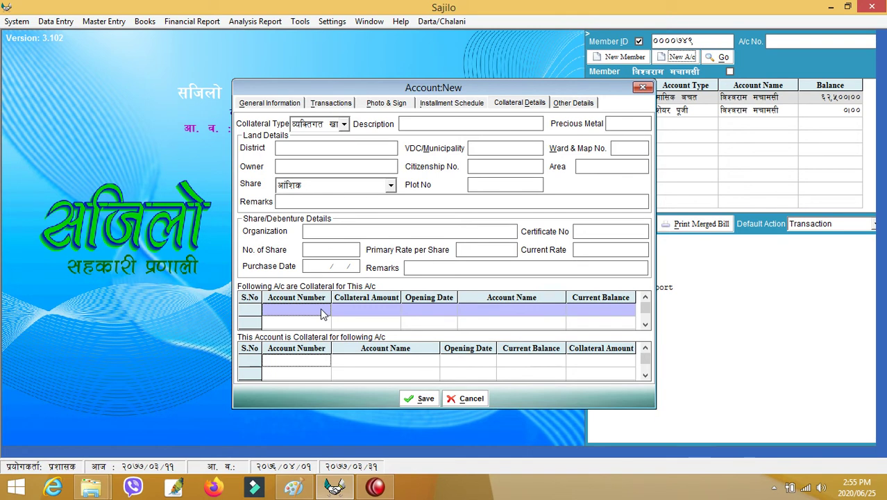
left_click_drag(282, 88, 179, 84)
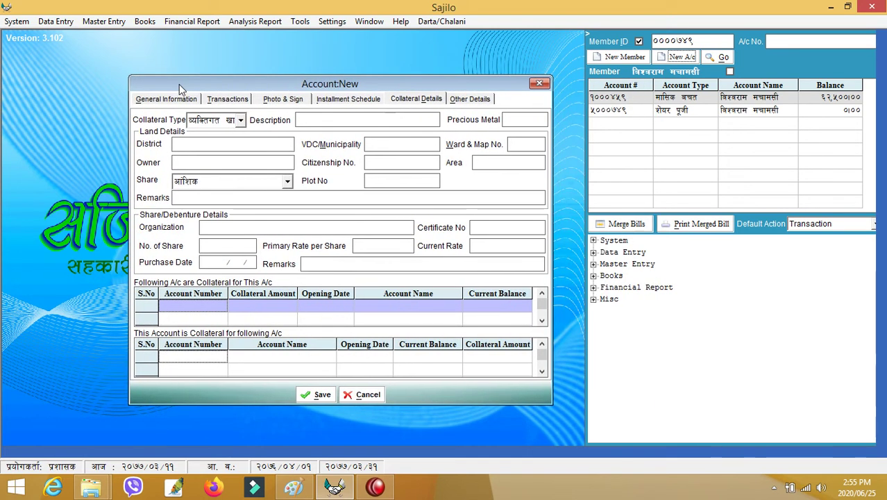
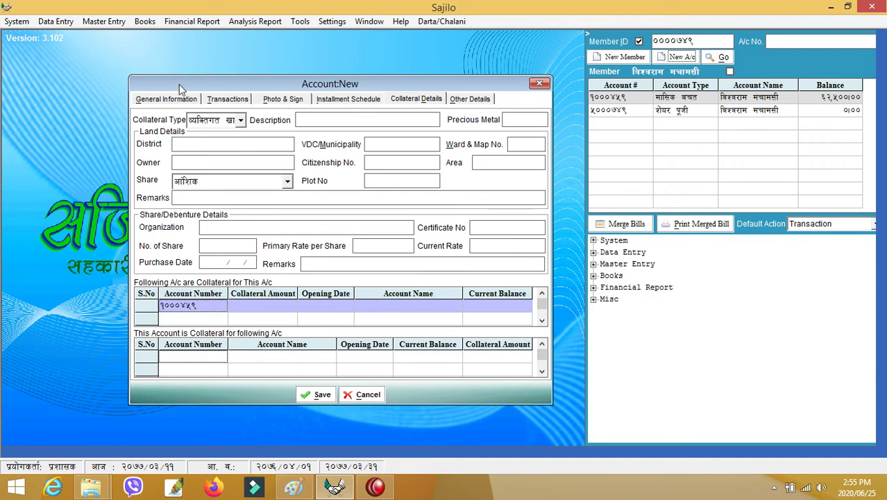
key("Return")
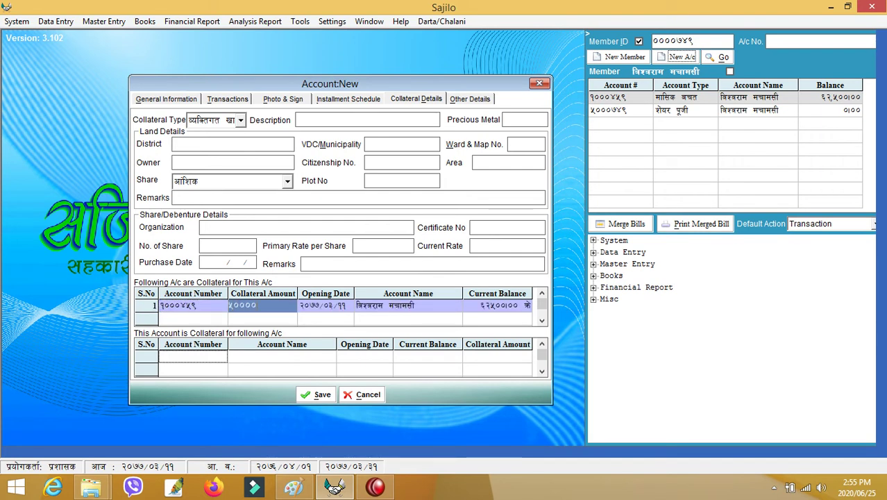
key("Return")
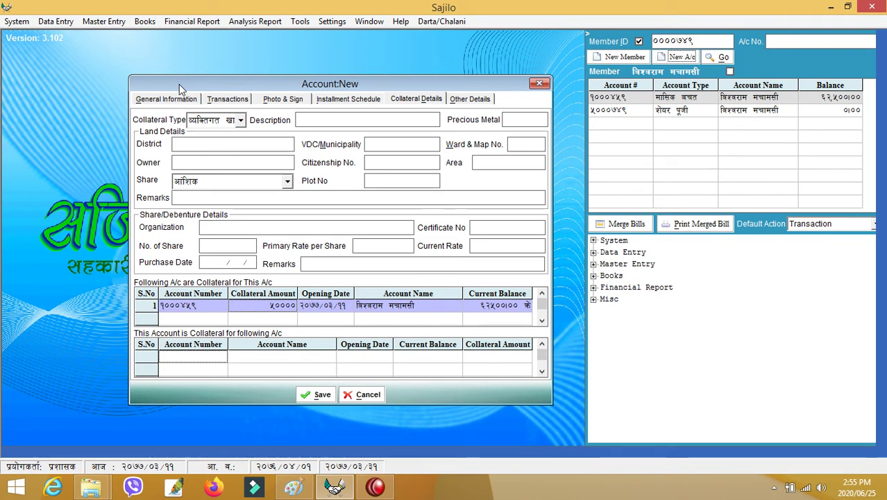
left_click(322, 394)
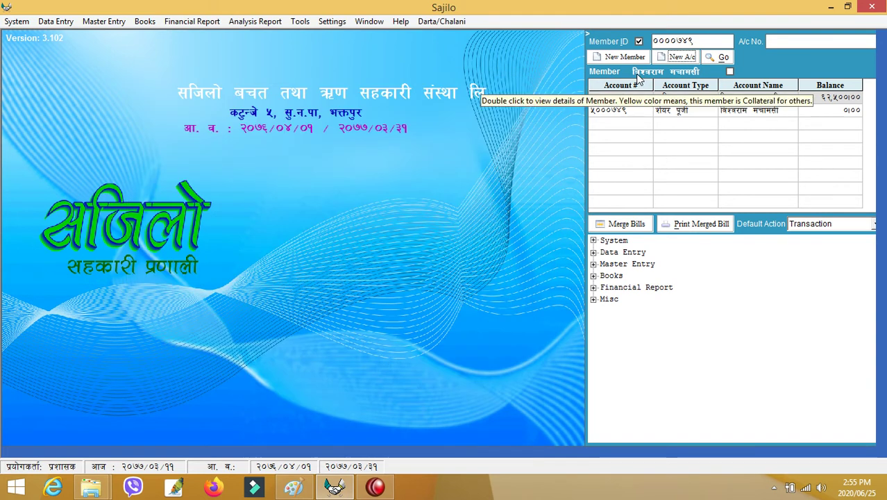
Re-enter the member ID to refresh the account list with the new loan.
left_click(697, 42)
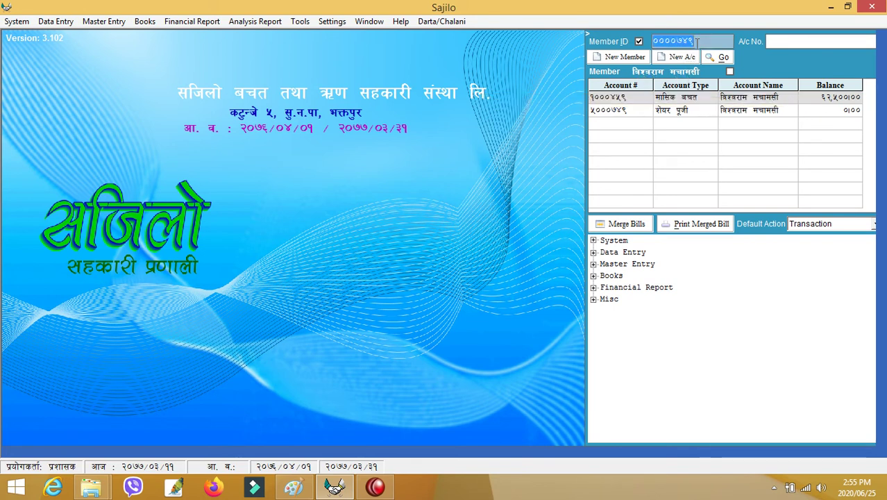
key("Return")
key("Return")
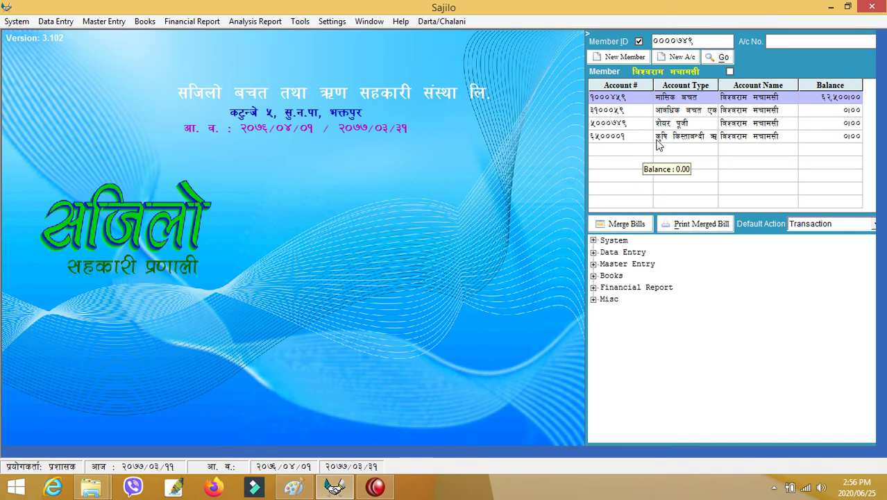
Open a Withdraw transaction on the new agricultural loan account.
left_click(659, 140)
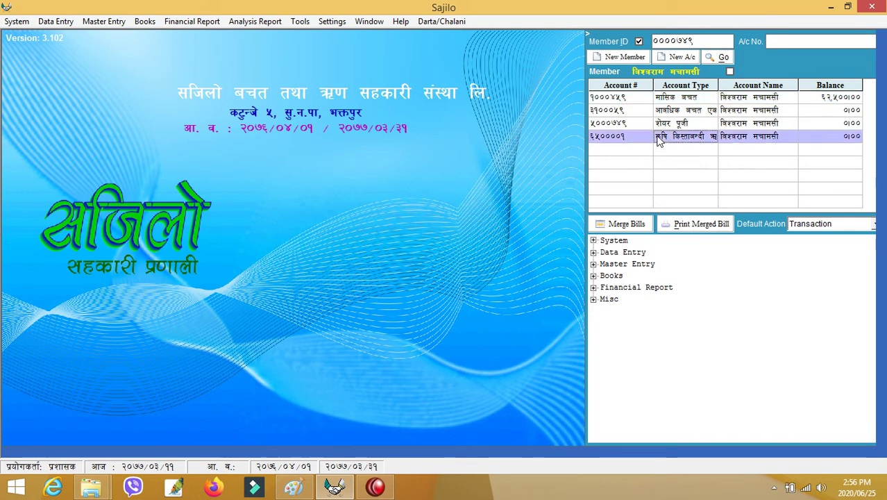
double_click(659, 140)
left_click(663, 147)
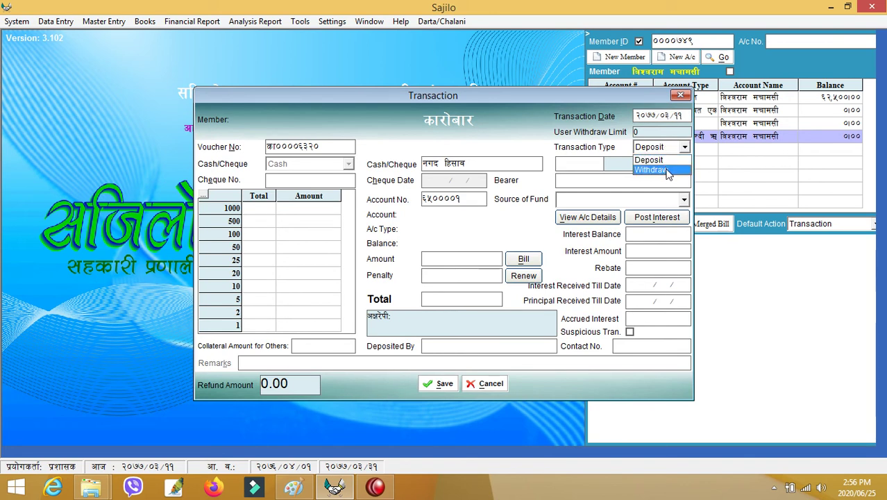
left_click(667, 170)
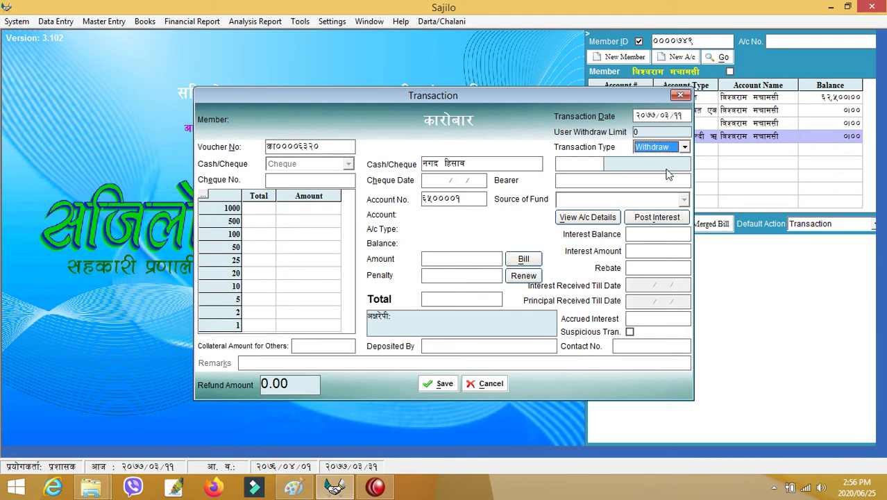
Load the loan account and enter a withdrawal amount of 150000.
left_click(479, 197)
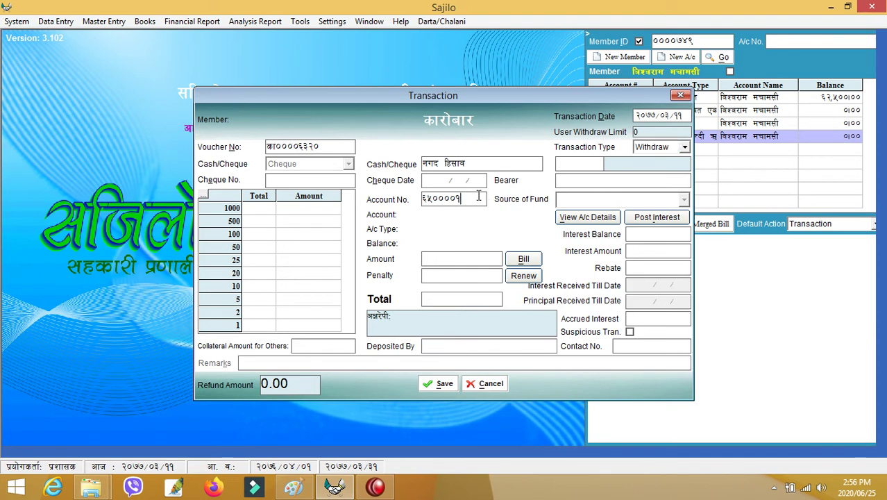
double_click(478, 196)
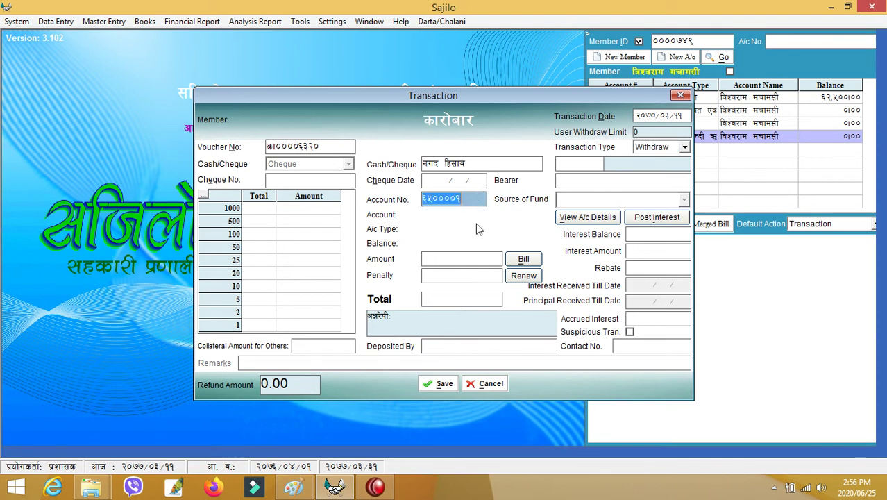
left_click(472, 258)
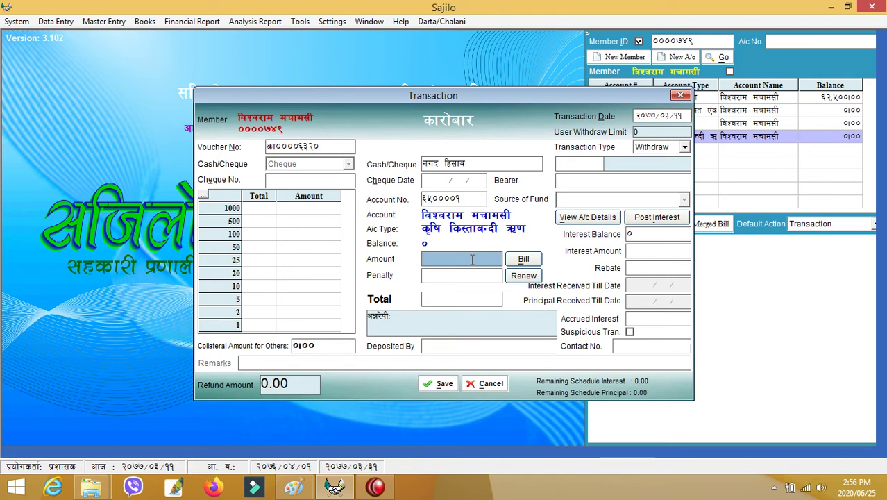
type("1")
type("0")
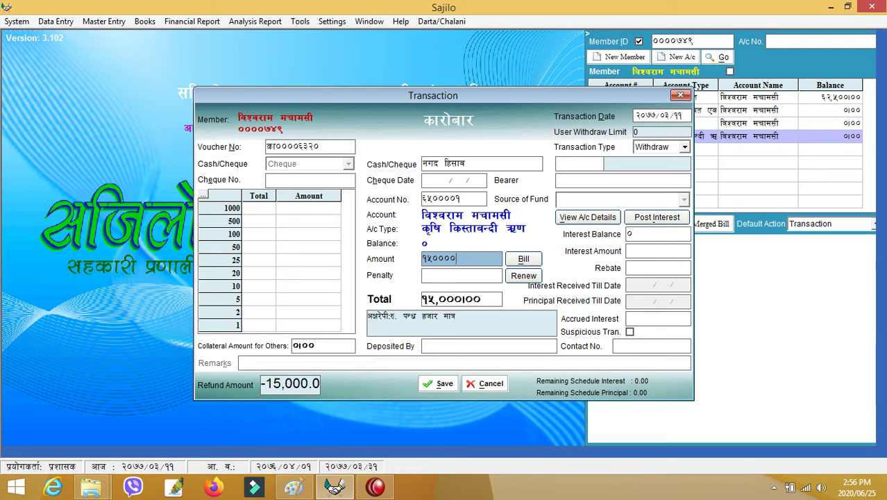
type("0")
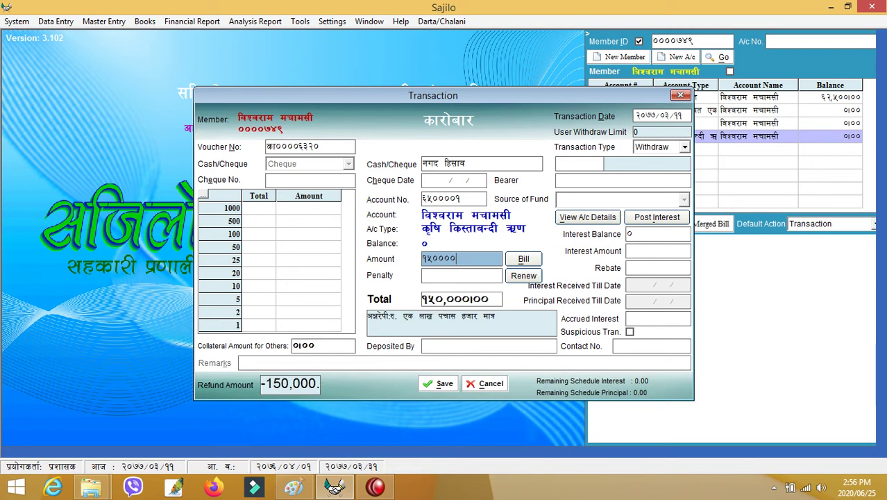
Pay it out through सानिमा बैंक with remark 246486 and save the withdrawal.
left_click(479, 164)
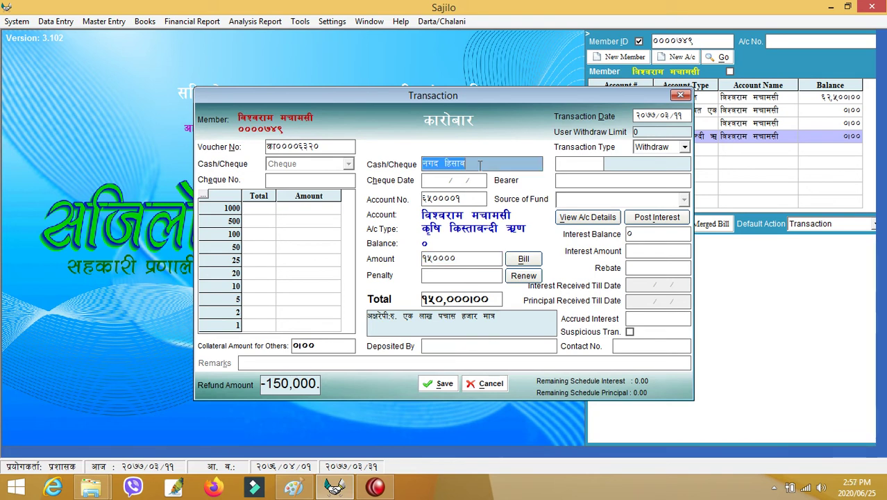
double_click(479, 164)
key("Down")
key("Down")
key("Return")
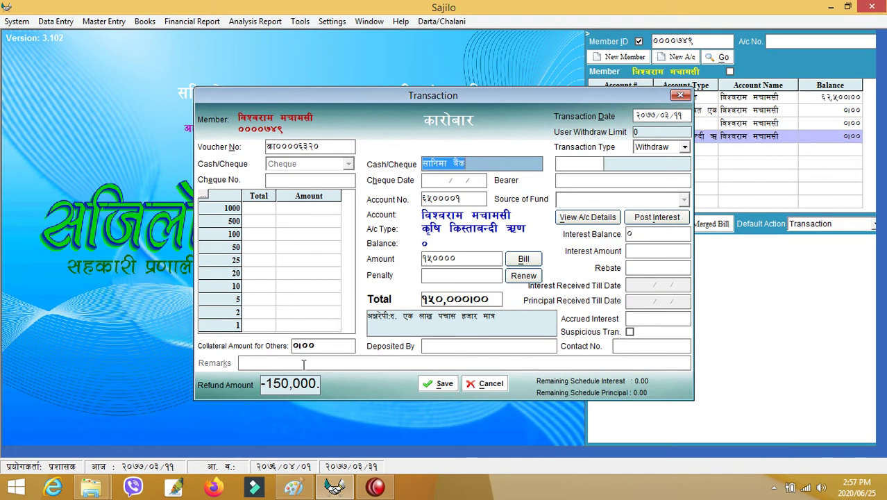
left_click(303, 363)
type("246486")
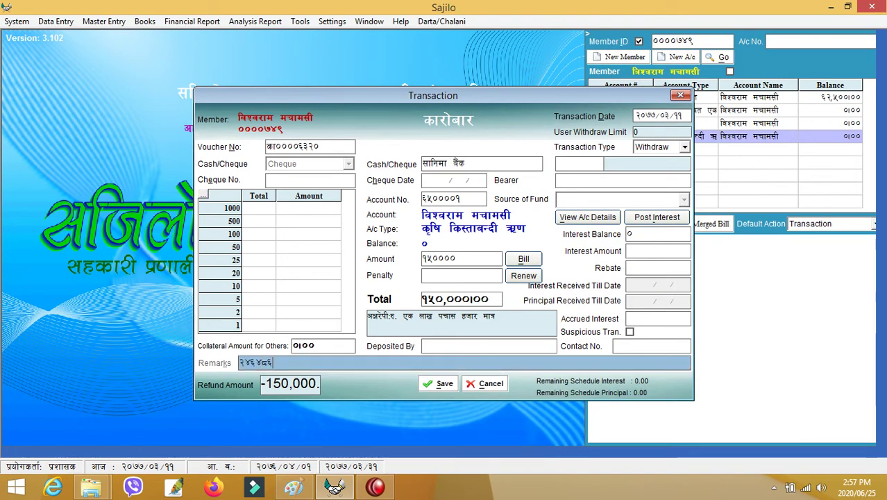
left_click(441, 386)
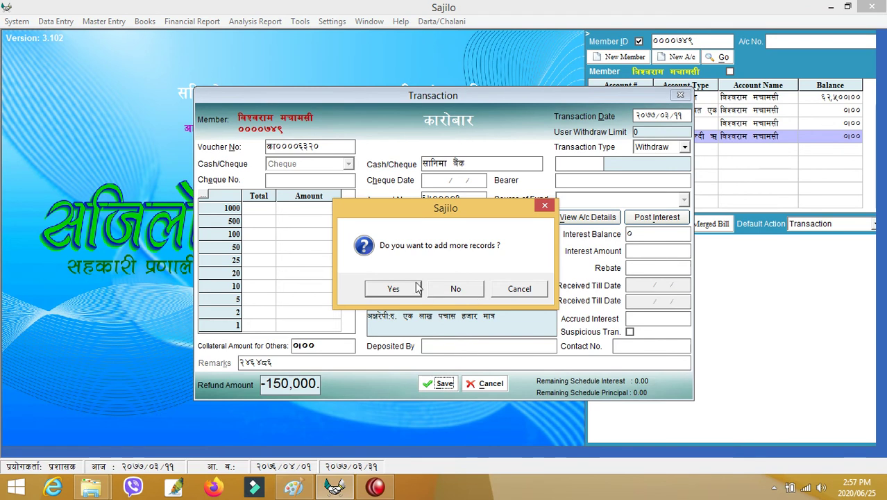
Print the withdrawal voucher over Loan Voucher.oxps and view Local Disk (D:) in File Explorer.
left_click_drag(402, 219, 410, 262)
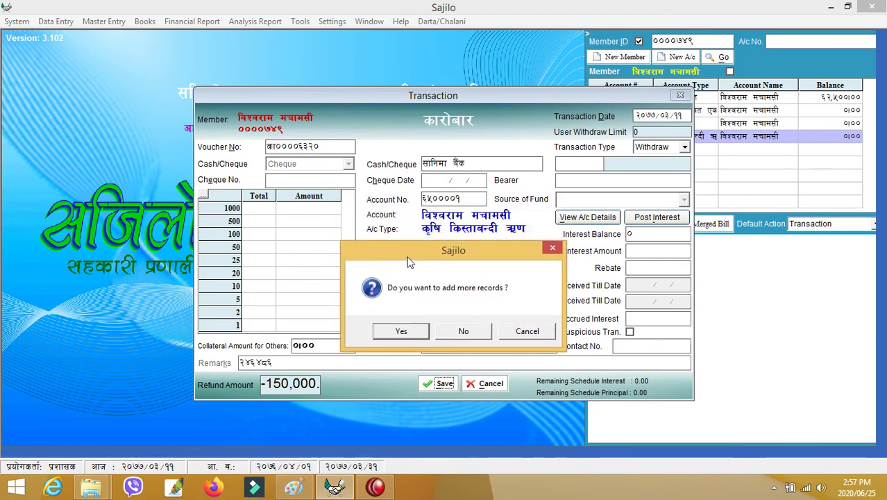
left_click(407, 332)
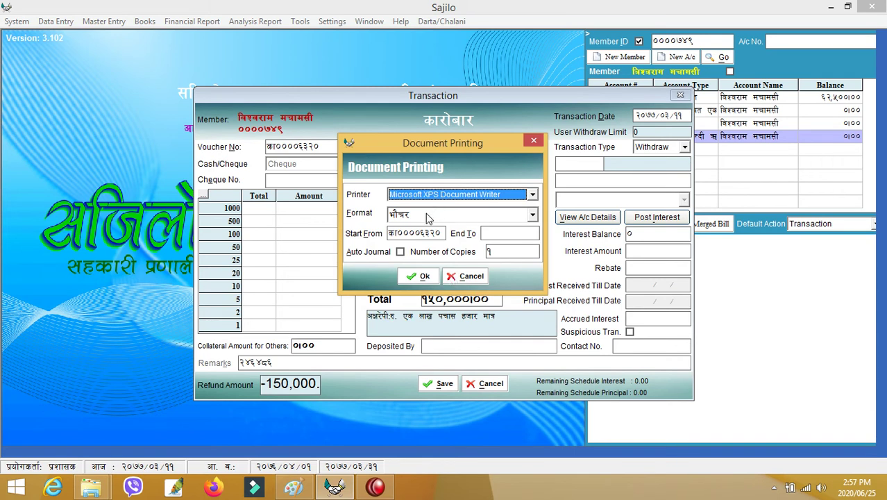
left_click(421, 281)
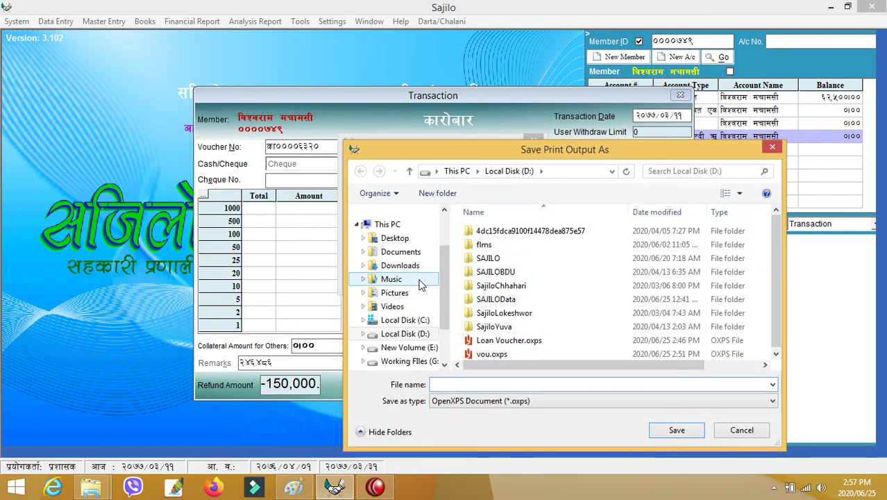
left_click(509, 340)
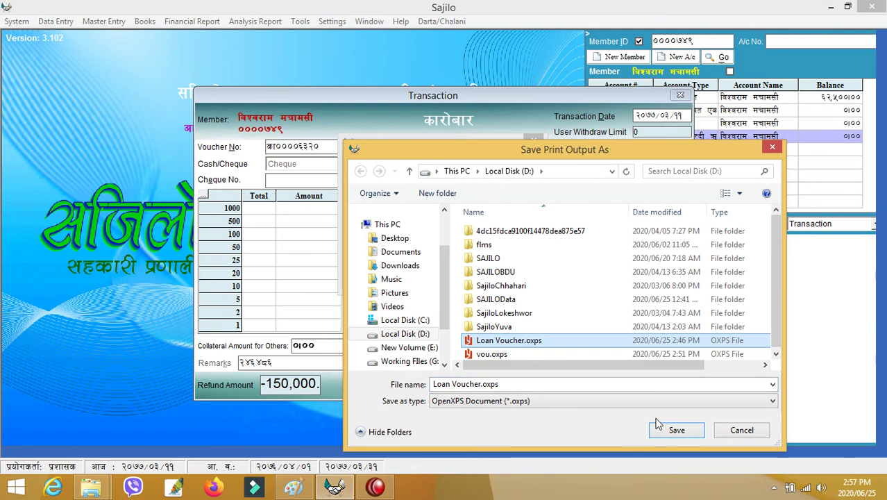
left_click(676, 430)
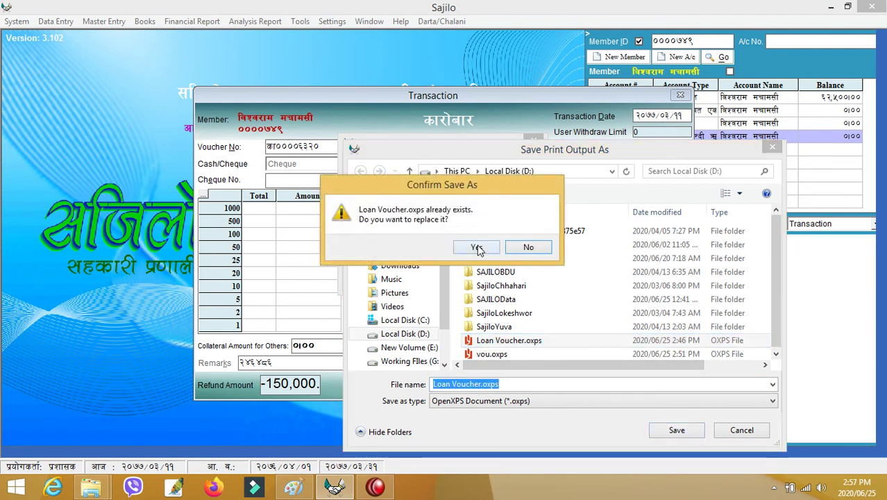
left_click(476, 248)
key("super+e")
double_click(354, 247)
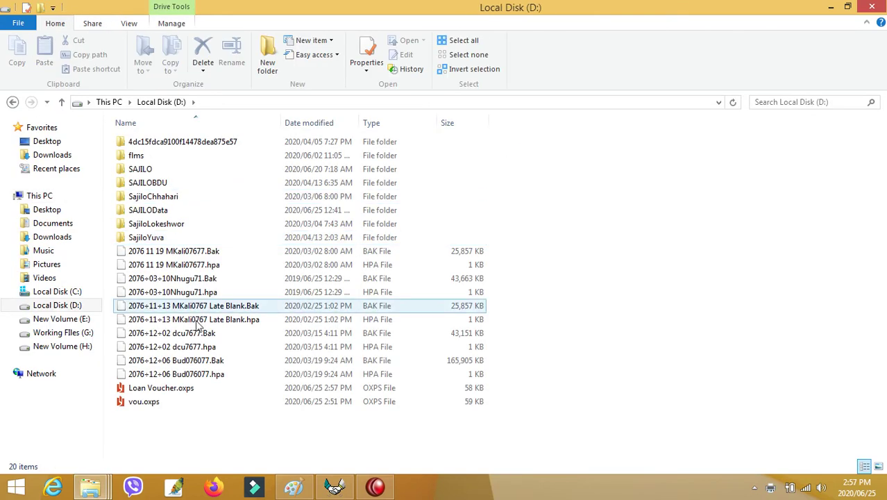
Check the printed Loan Voucher.oxps, then close the viewer and File Explorer.
double_click(199, 388)
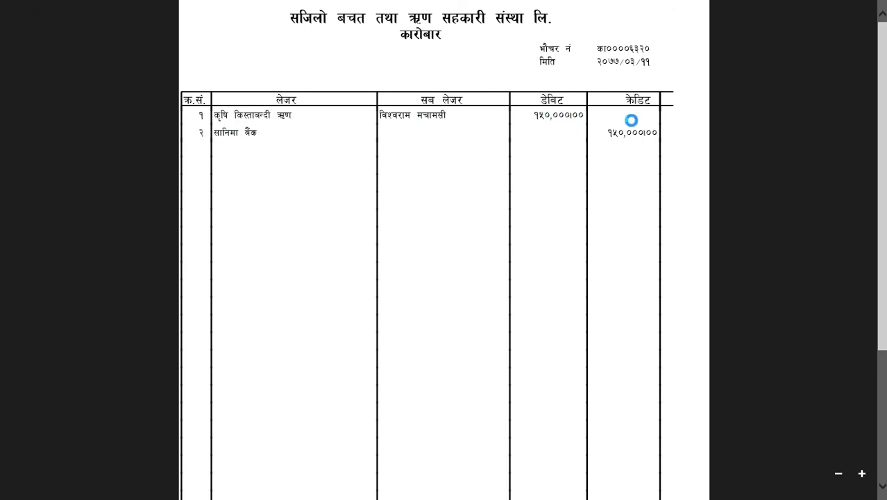
key("alt+F4")
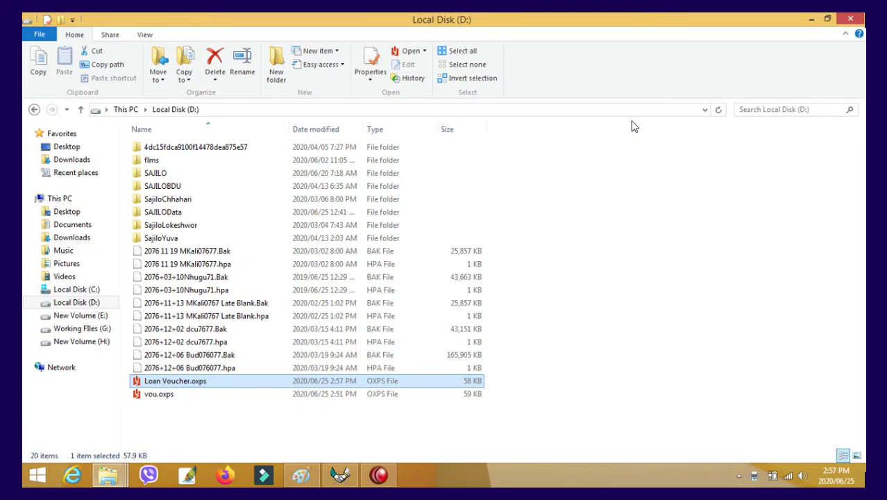
left_click(872, 7)
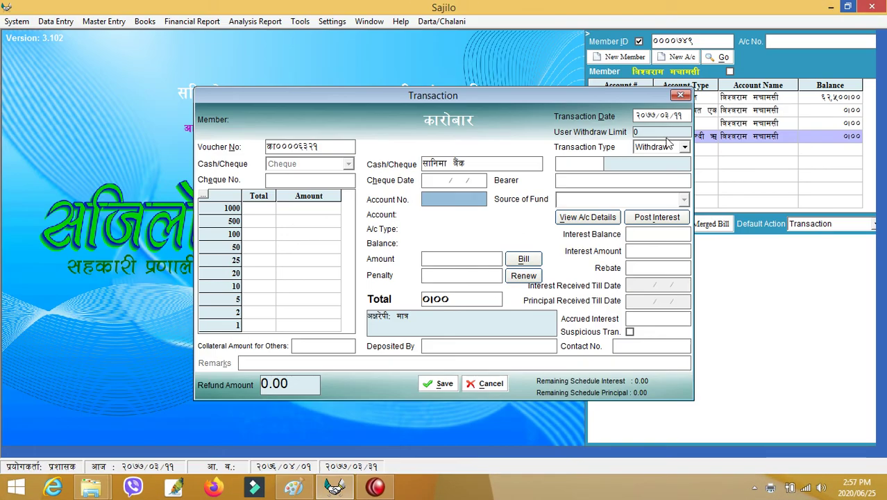
Set up a Deposit on the member's आवधिक बचत एकवर्ष account, loaded with balance 0.
left_click(684, 147)
left_click(668, 160)
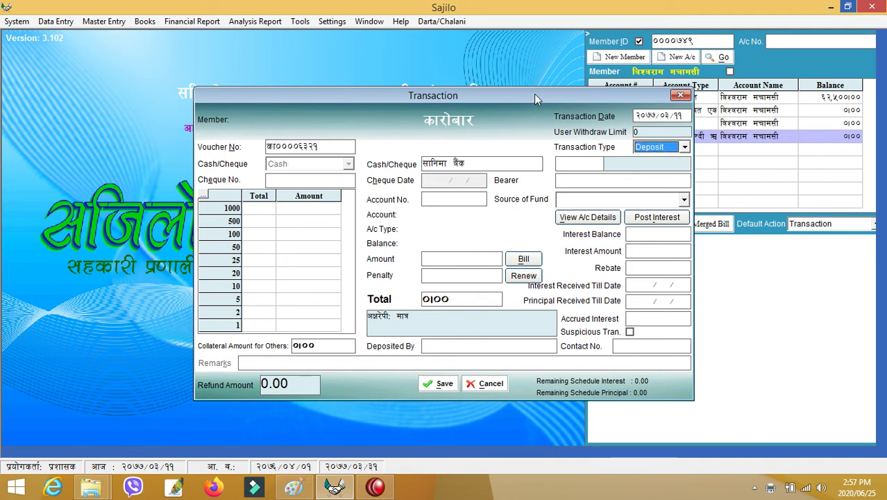
left_click_drag(534, 95, 409, 87)
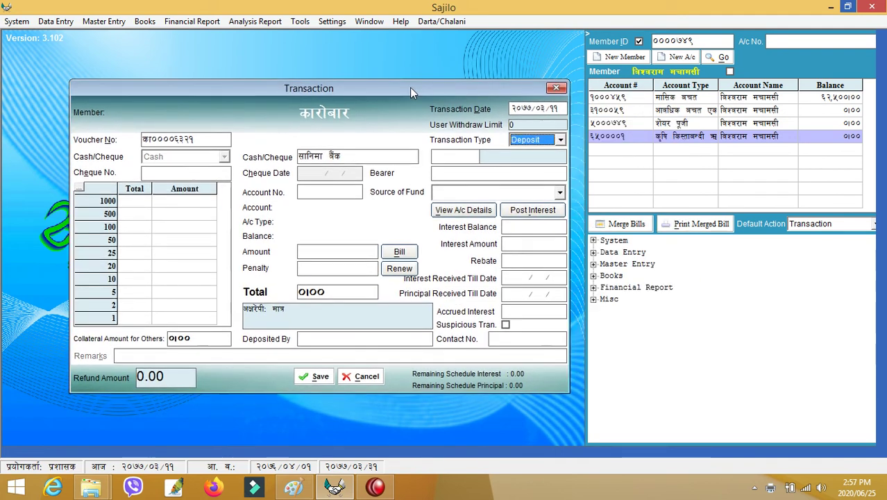
left_click(313, 192)
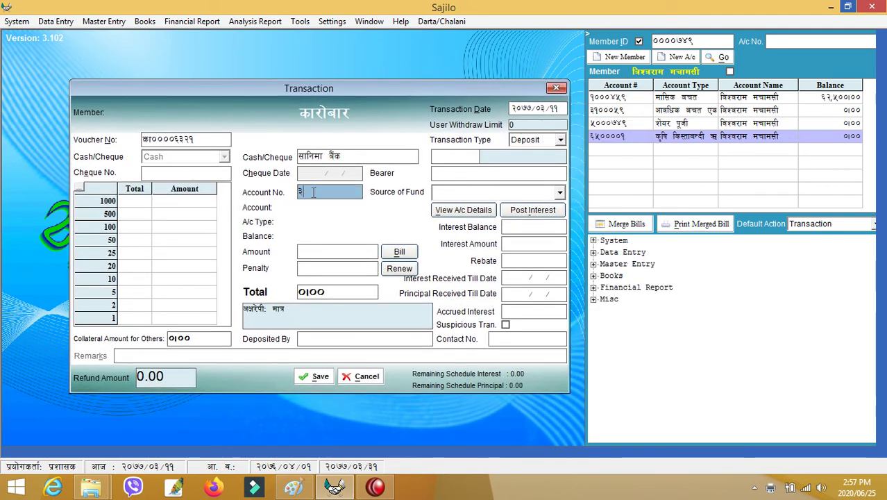
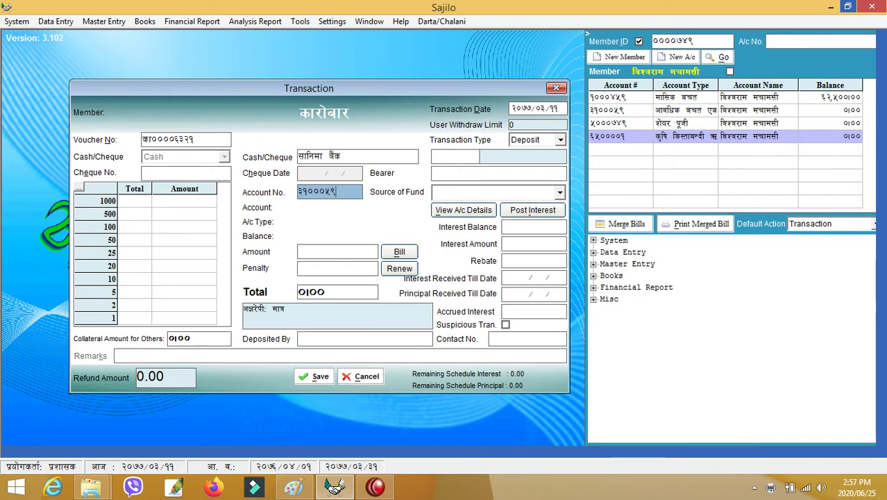
key("Return")
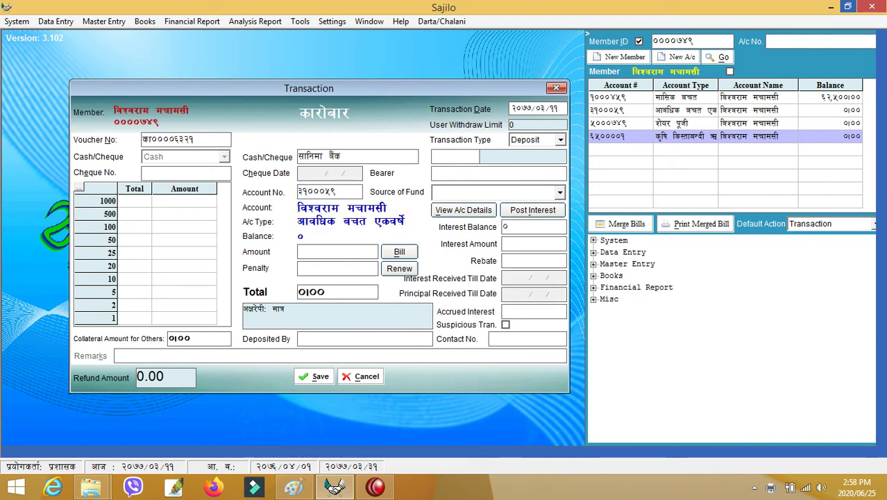
key("Return")
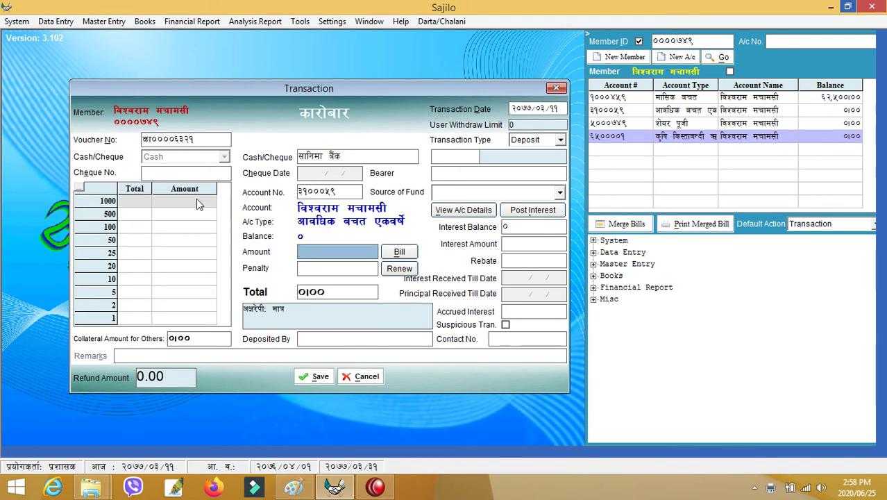
Enter 29, 37, 100 and 29 notes of 1000, 500, 100 and 50, then set Amount to 57000.
left_click(144, 201)
type("29")
key("Return")
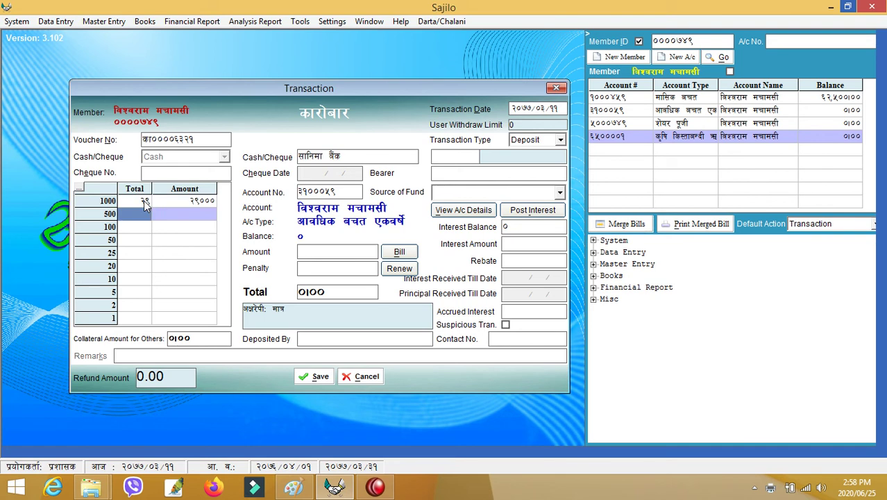
type("37")
key("Return")
type("100")
key("Return")
type("2")
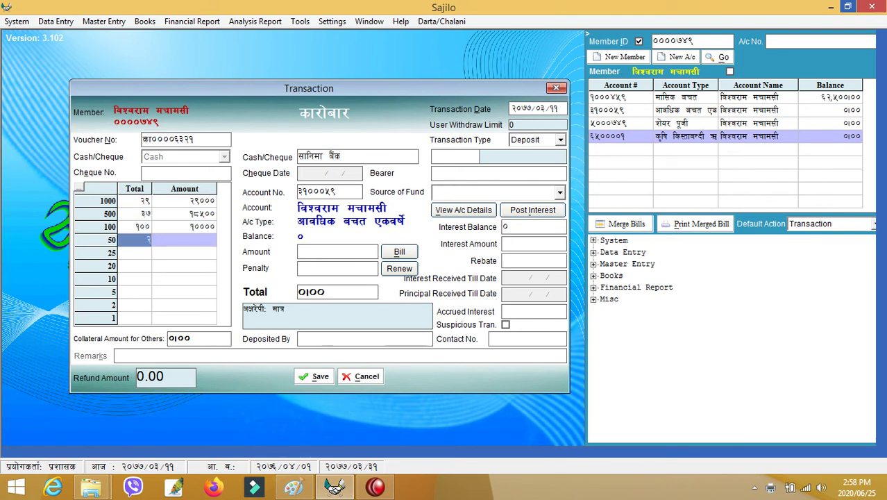
type("9")
key("Return")
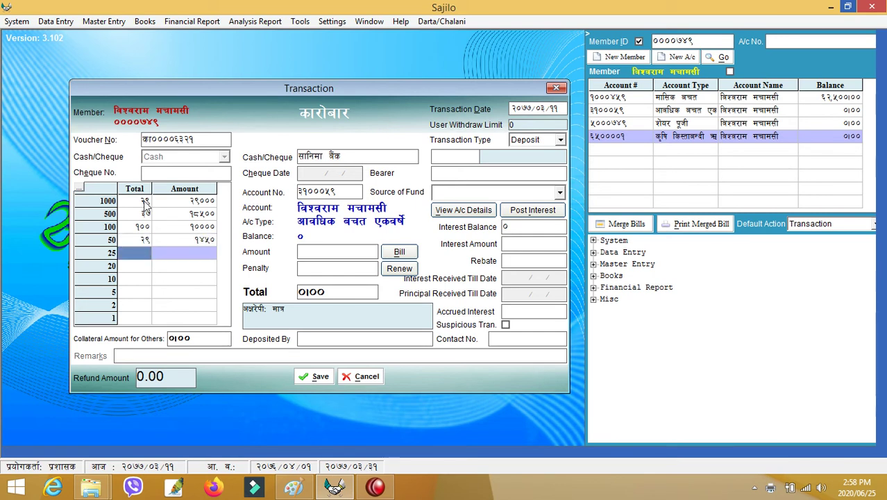
key("Return")
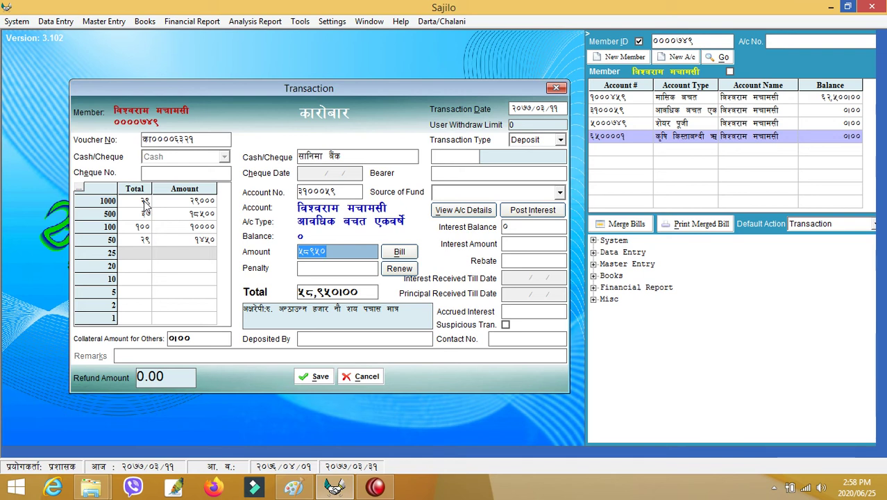
type("57000")
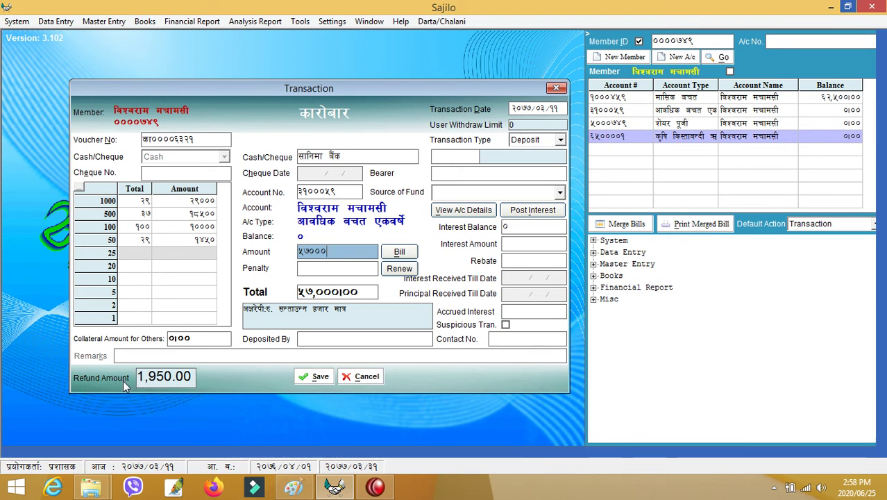
Save the 57,000 deposit without printing a voucher, then reload the member's accounts by Member ID.
left_click(317, 379)
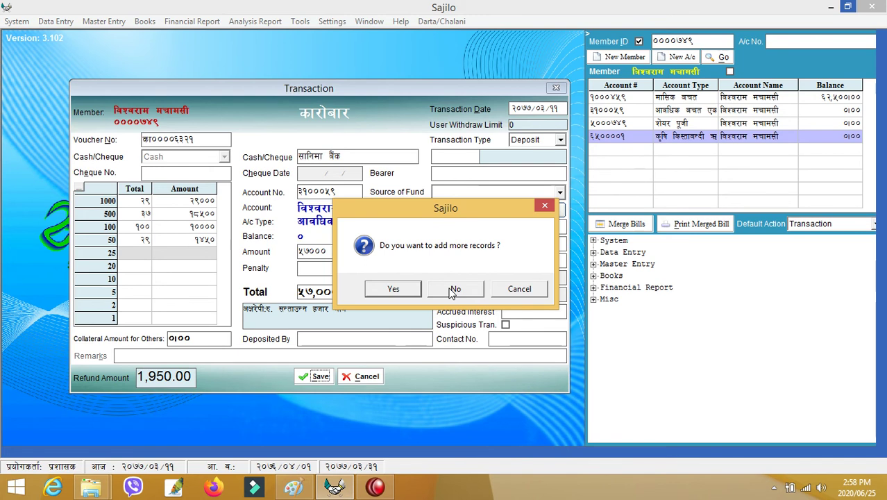
left_click(453, 290)
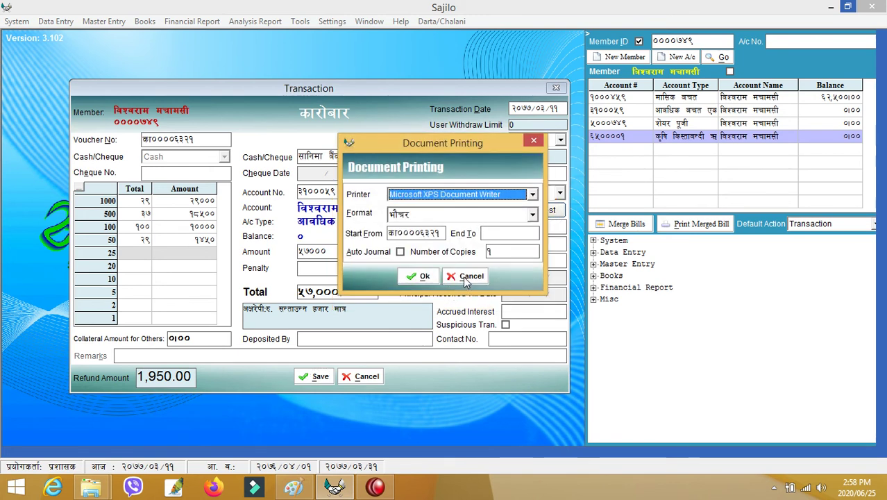
left_click(463, 275)
left_click(698, 39)
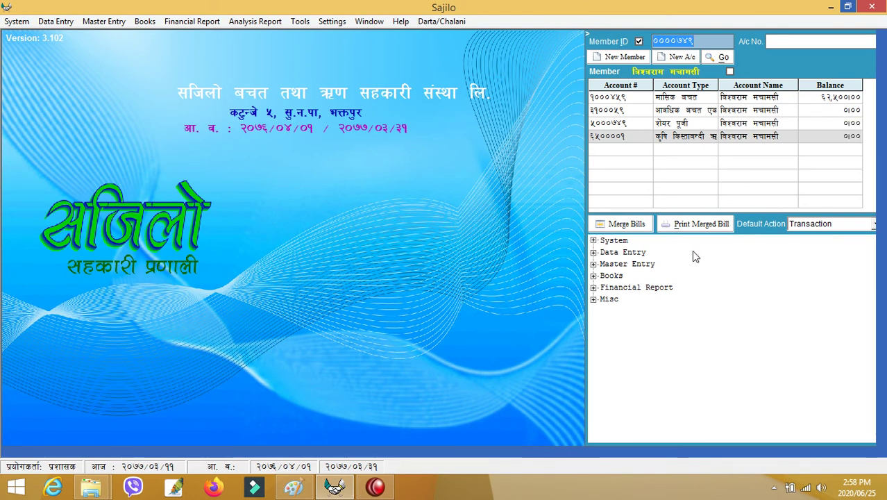
key("Return")
key("Return")
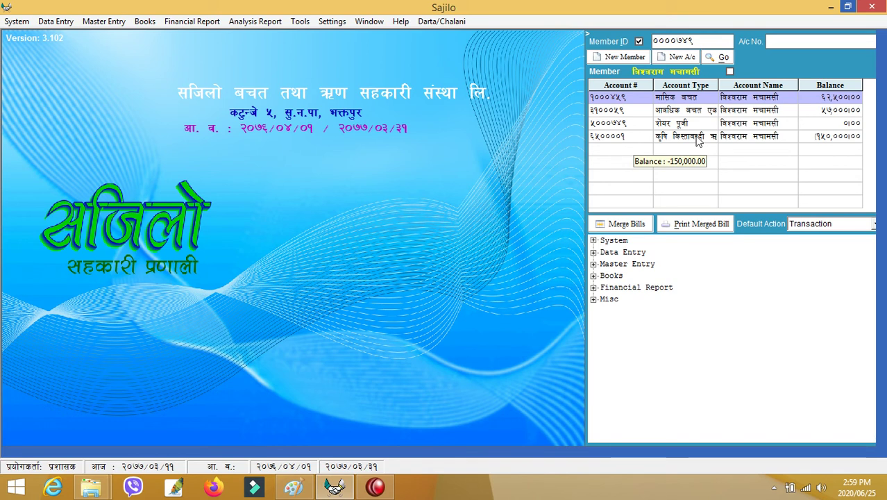
Start a deposit transaction on the agricultural loan account, showing its 150,000 outstanding balance.
double_click(697, 136)
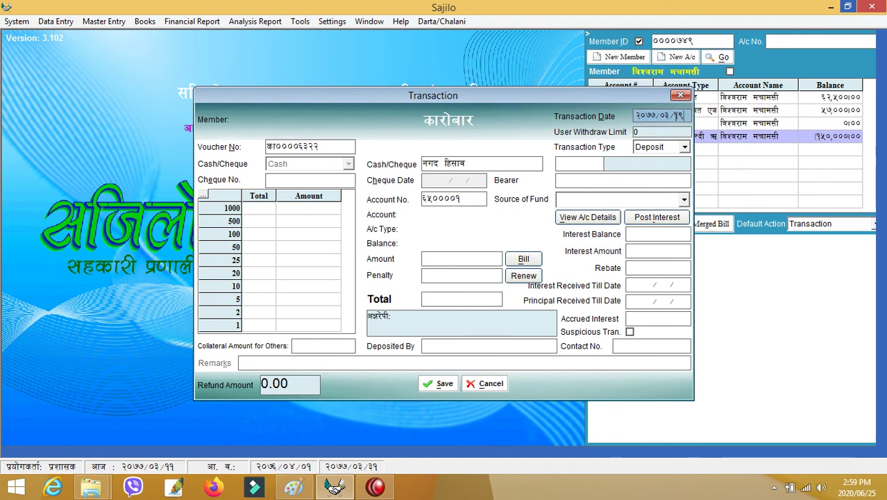
key("Return")
key("Return")
key("Return")
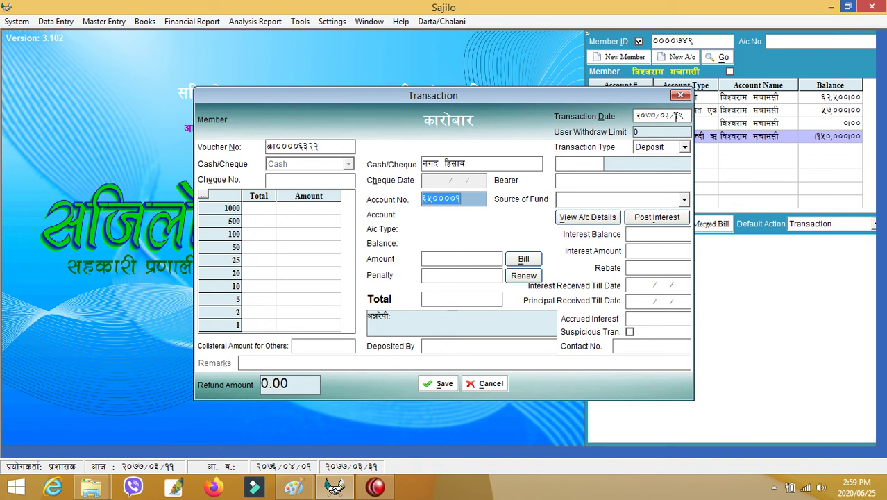
key("Return")
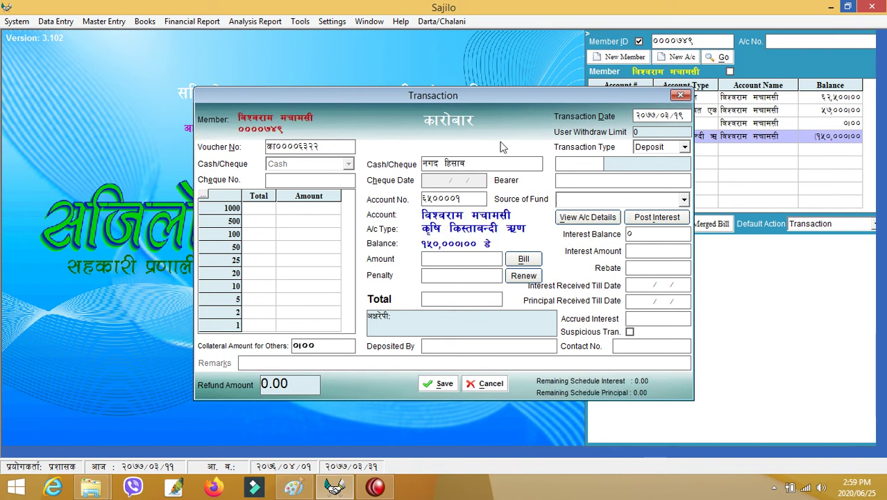
left_click_drag(388, 98, 278, 99)
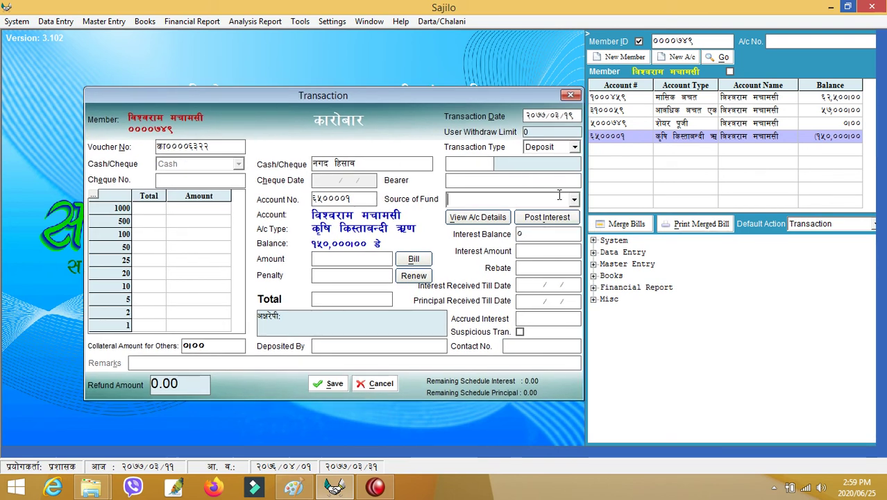
left_click(547, 217)
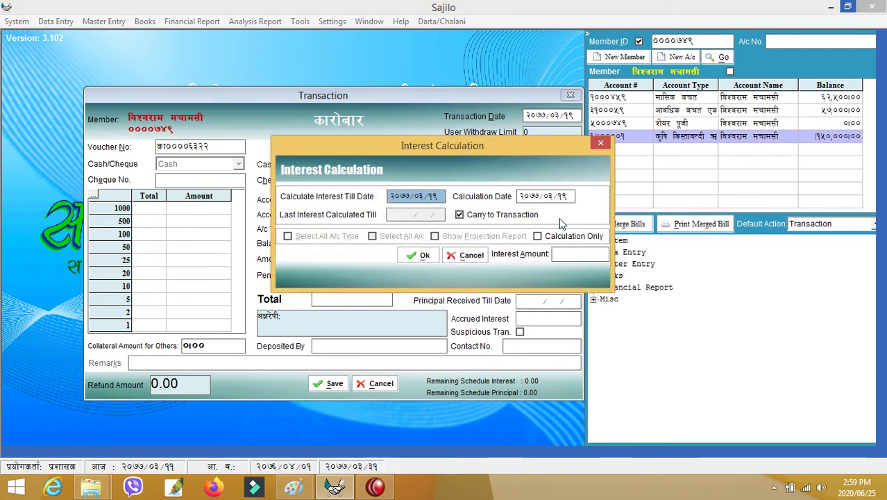
Run the interest calculation with an empty Interest Amount, bringing 1,381 interest into the loan deposit.
left_click(601, 144)
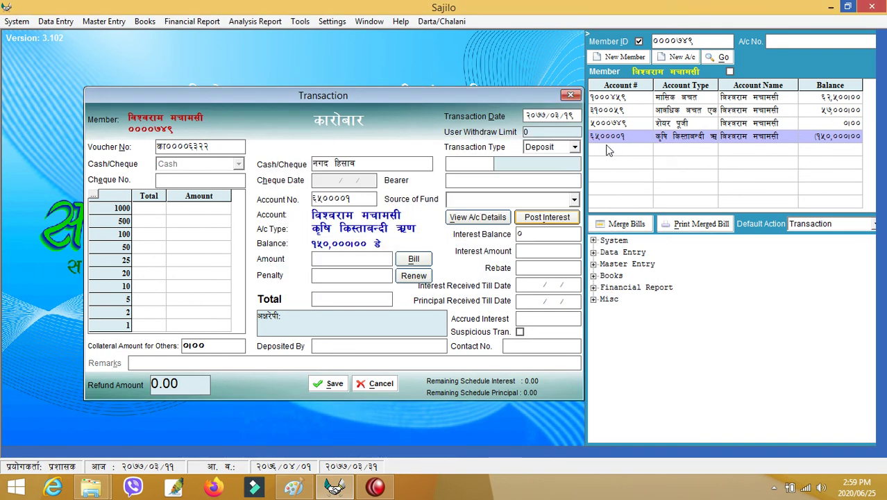
left_click(538, 219)
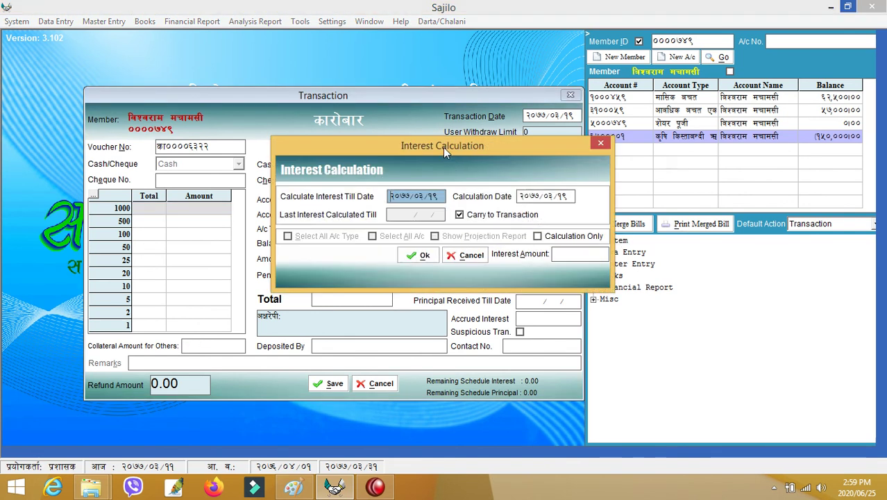
left_click_drag(443, 145, 268, 79)
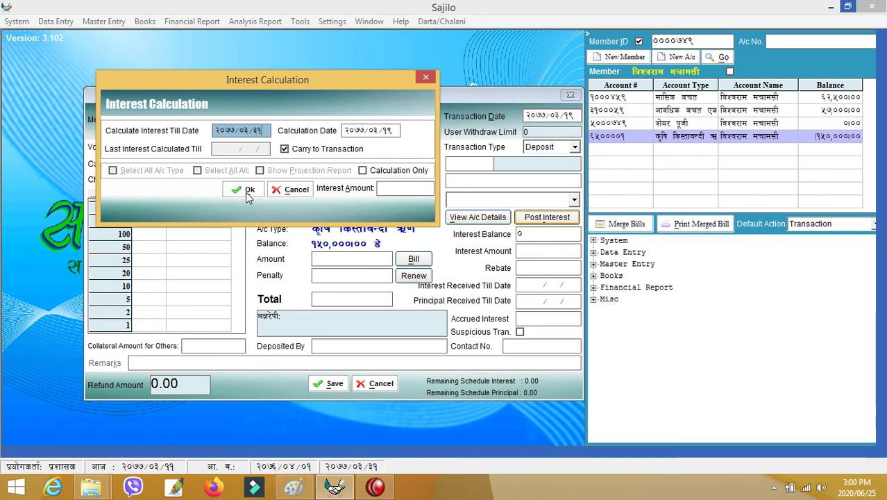
left_click(380, 187)
type("1245")
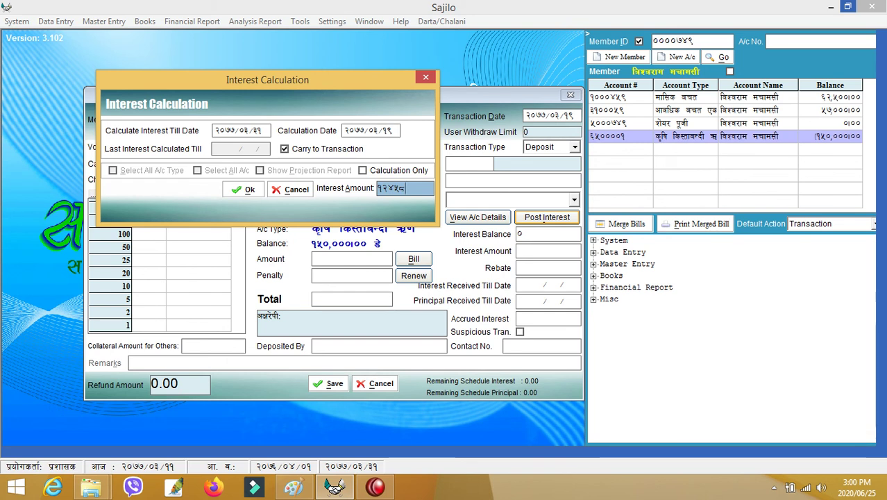
key("BackSpace")
key("BackSpace")
key("BackSpace")
key("BackSpace")
key("BackSpace")
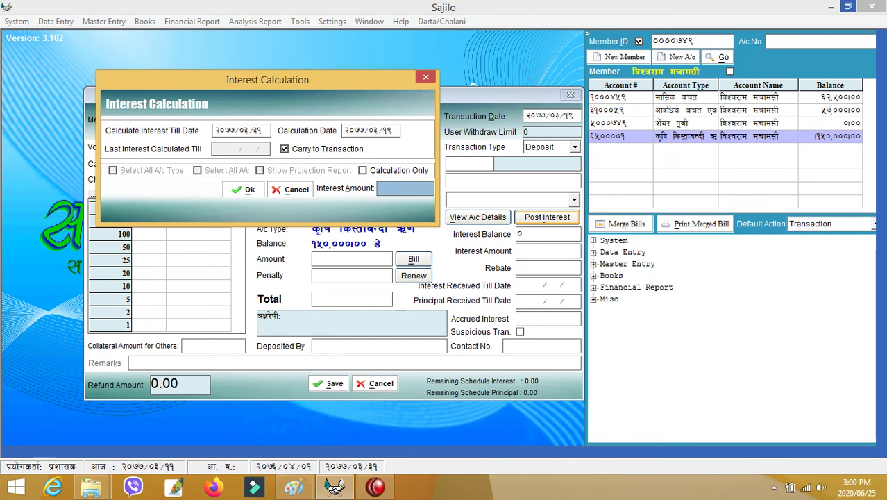
left_click(250, 189)
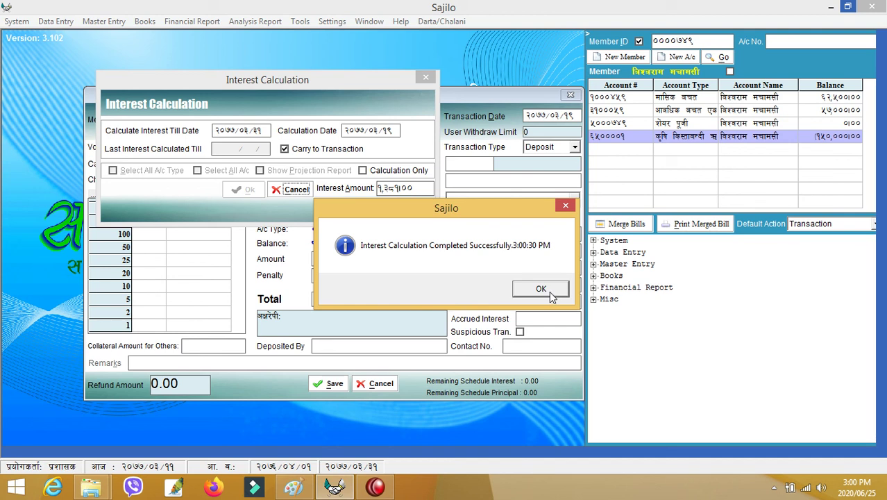
left_click(541, 289)
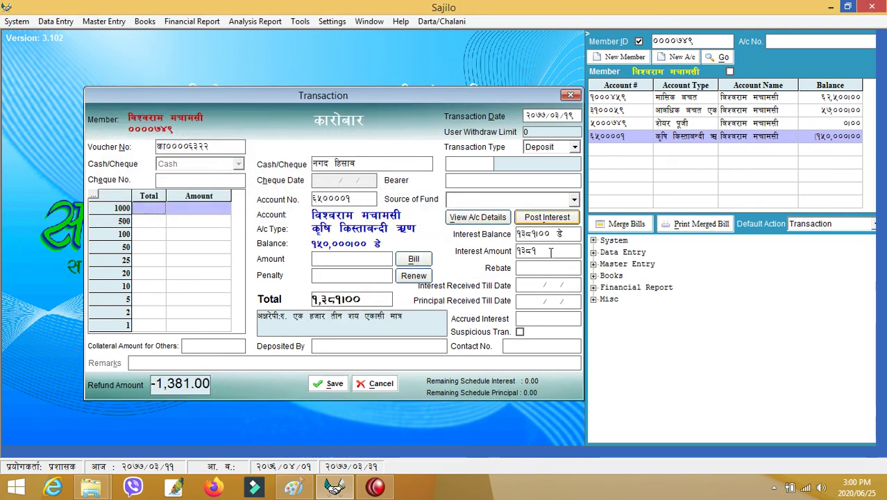
Enter a 50,000 repayment amount with a 138 rebate.
left_click(338, 259)
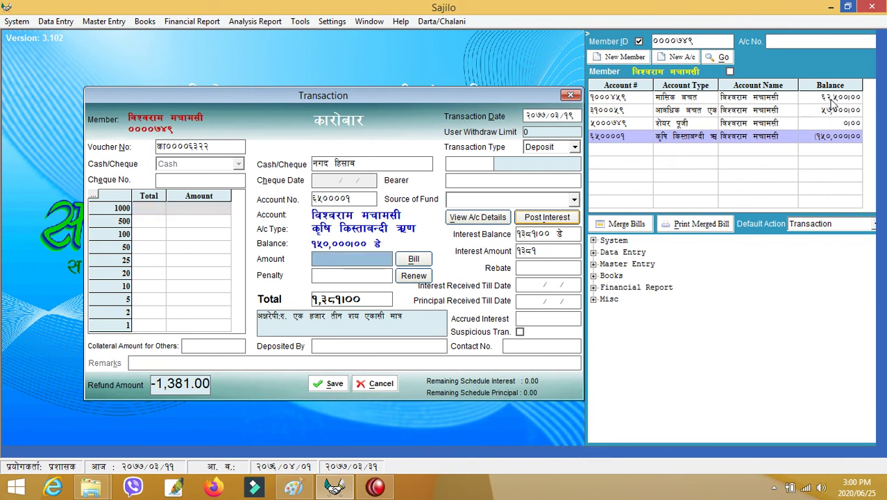
type("500000")
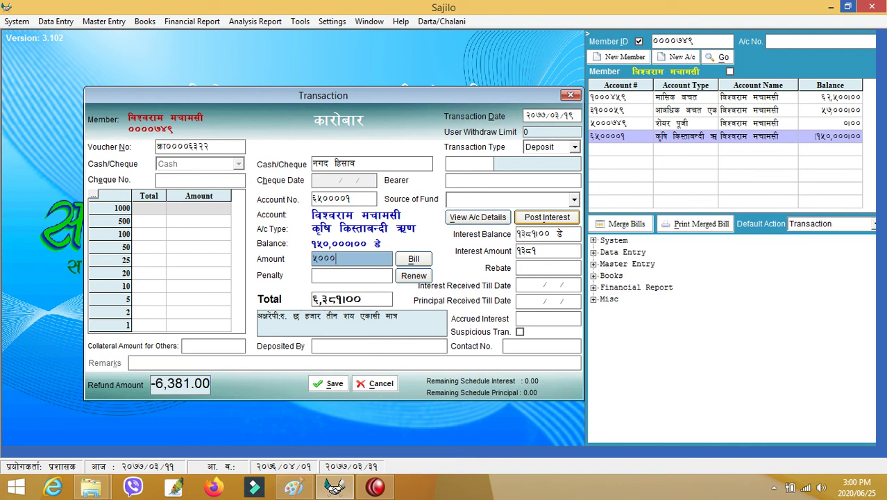
key("Return")
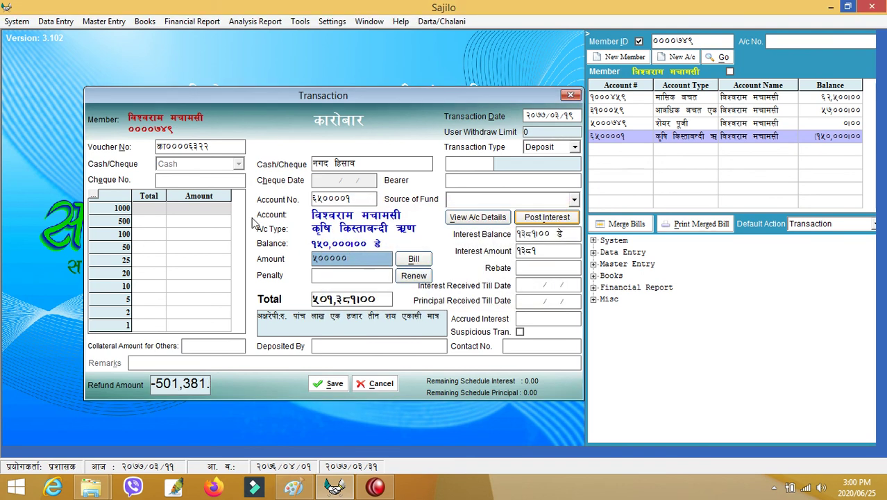
key("BackSpace")
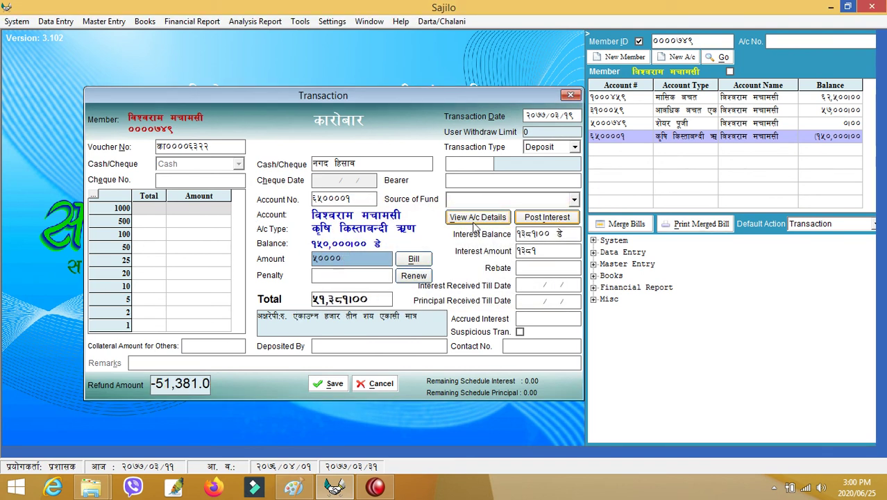
left_click(540, 269)
type("138")
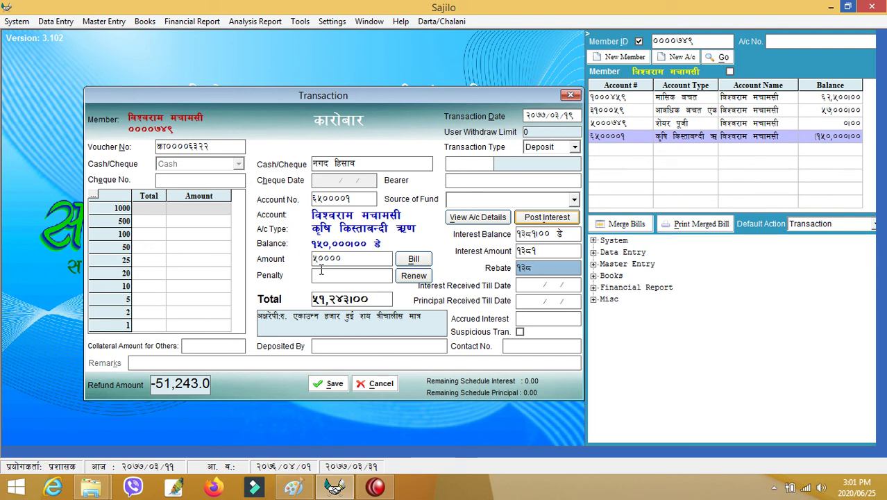
Draw the repayment from the member's monthly savings account and save it without printing a voucher.
left_click(460, 167)
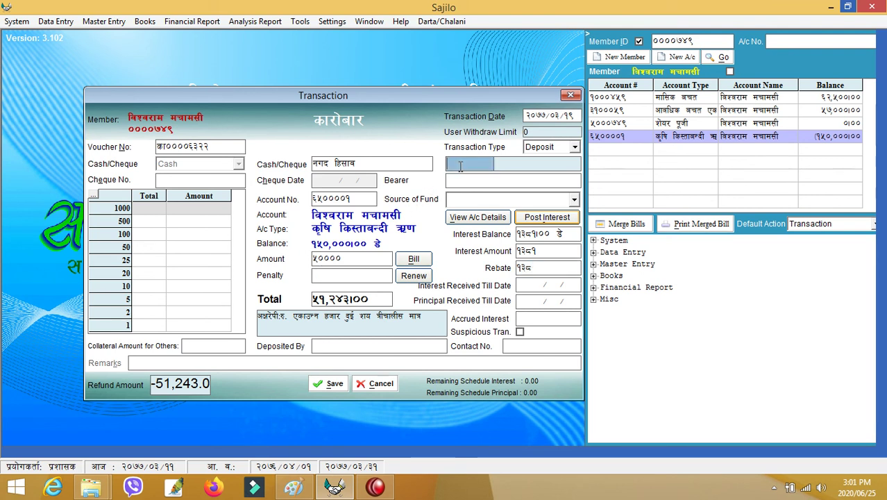
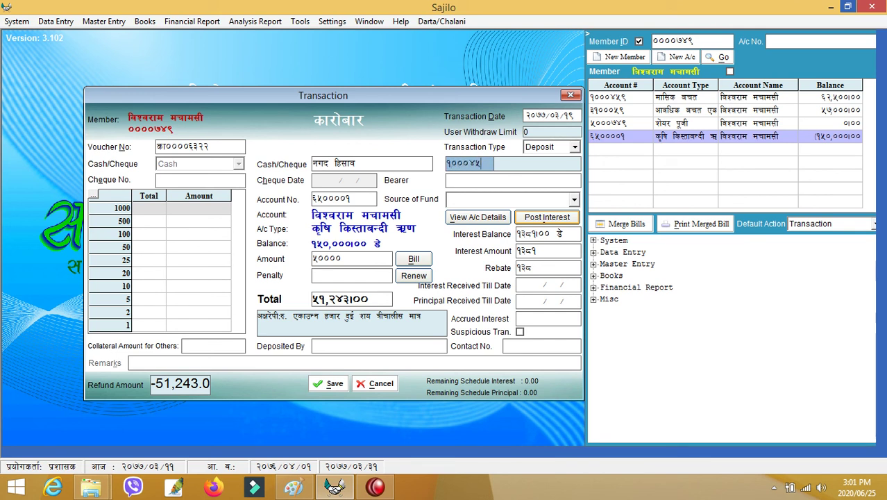
key("Return")
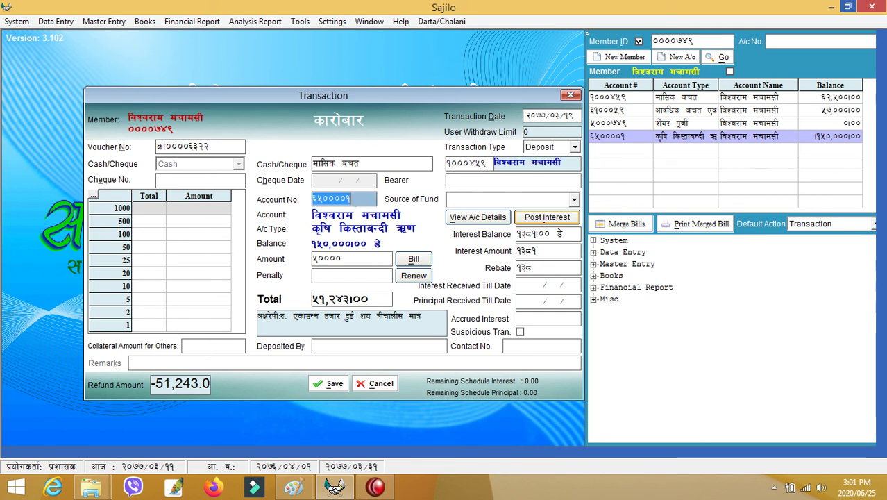
left_click(334, 384)
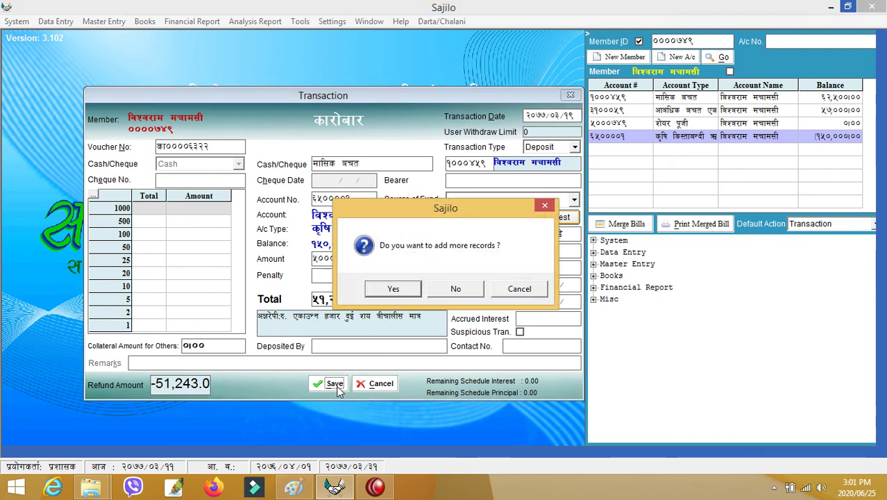
left_click(464, 289)
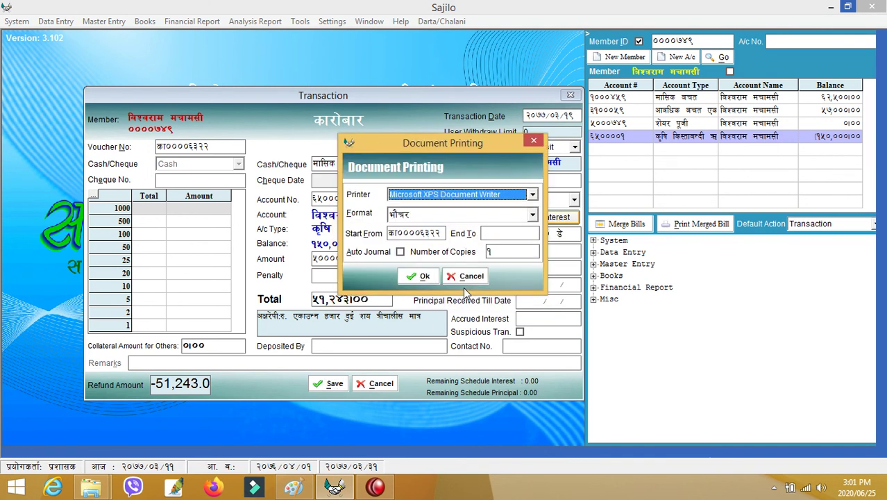
left_click(465, 277)
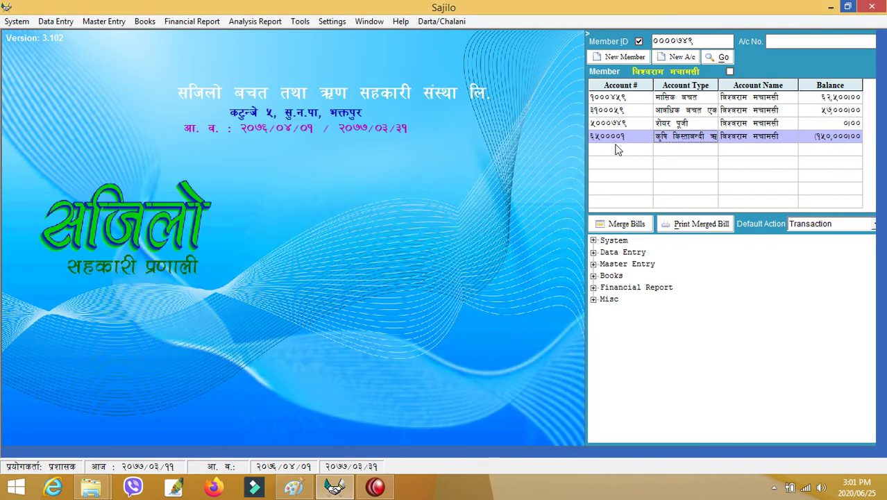
right_click(637, 103)
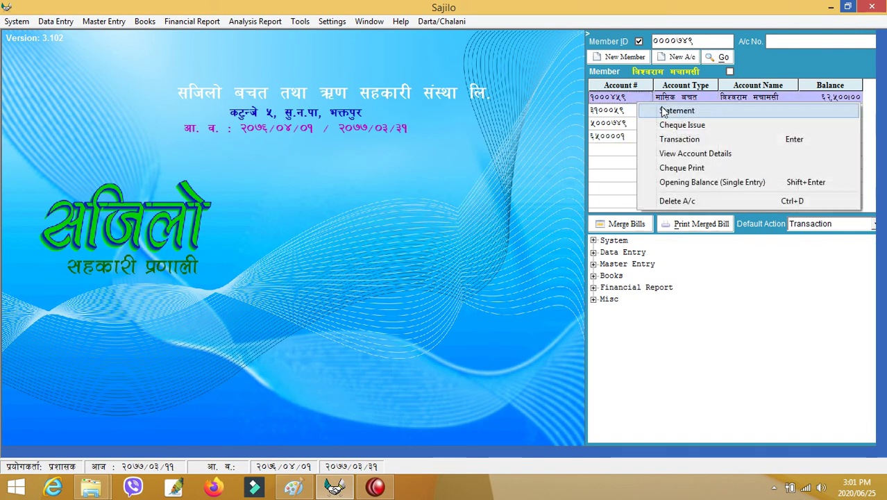
left_click(663, 111)
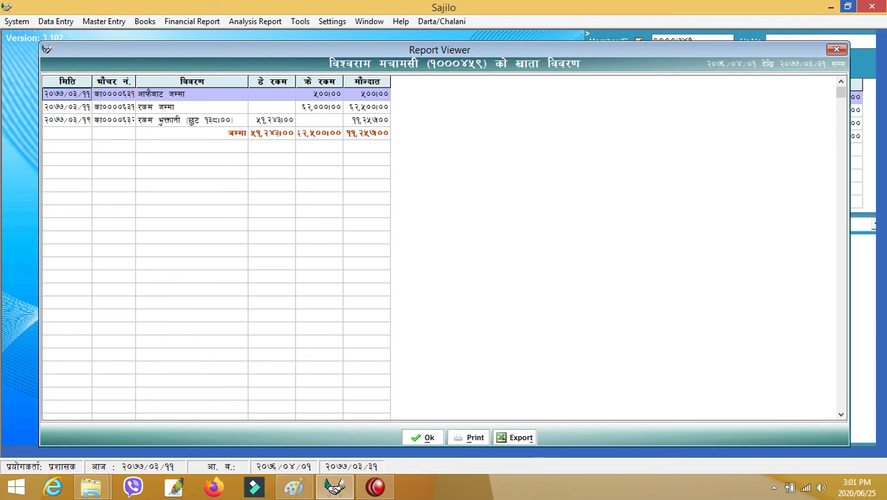
left_click(835, 50)
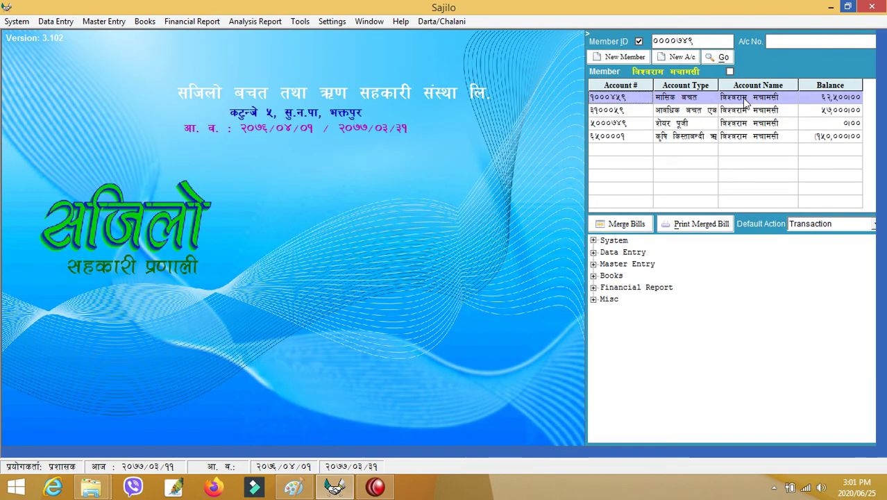
left_click(614, 142)
right_click(612, 139)
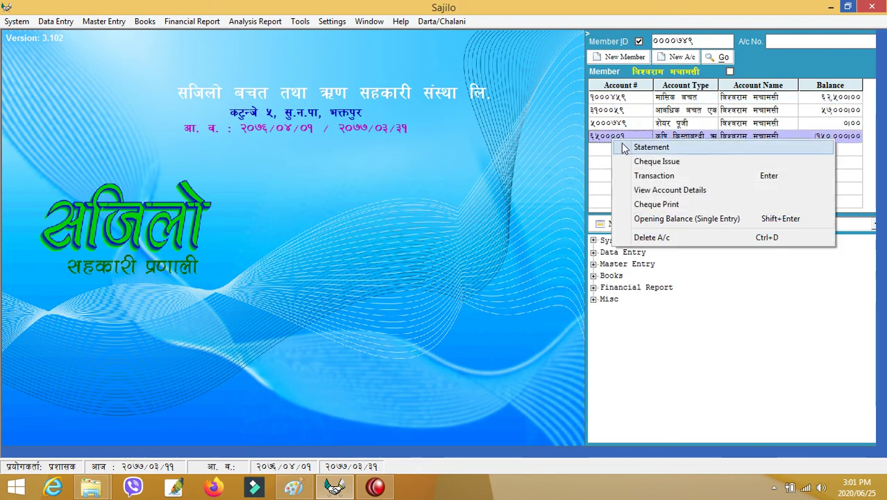
left_click(621, 147)
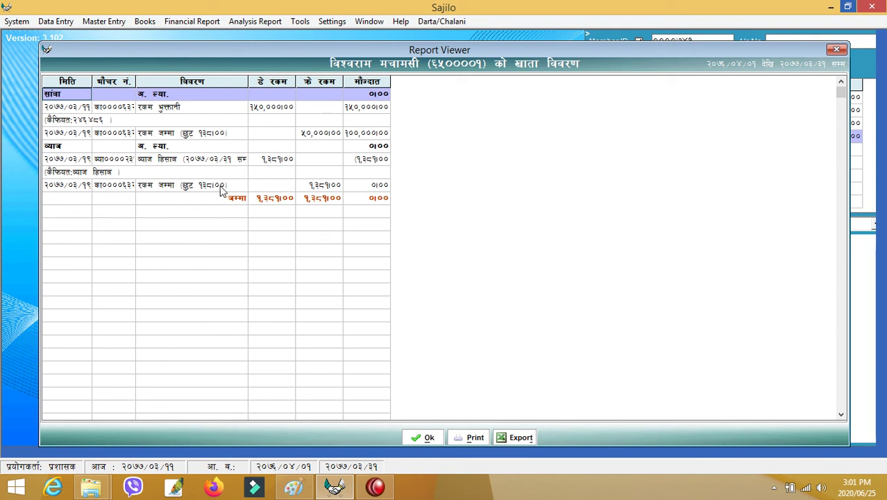
left_click(835, 49)
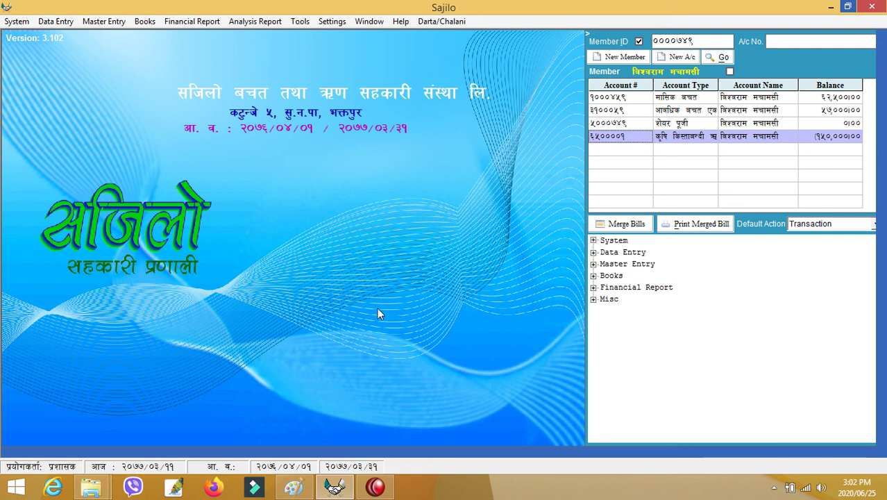
Restore the Camtasia Recorder window over the Sajilo screen from the taskbar.
mouse_move(377, 489)
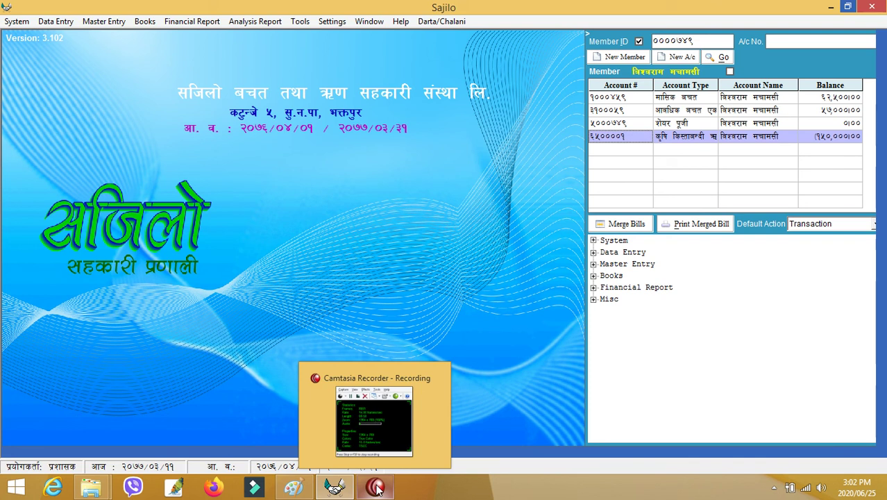
left_click(377, 489)
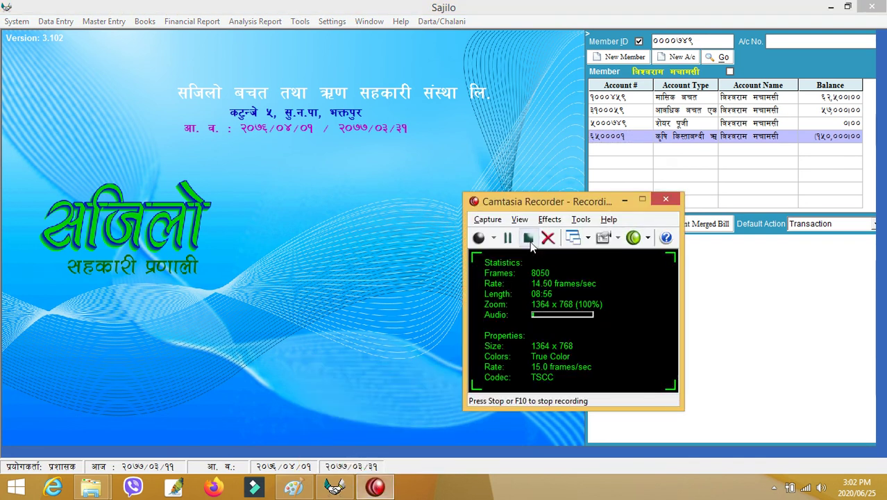